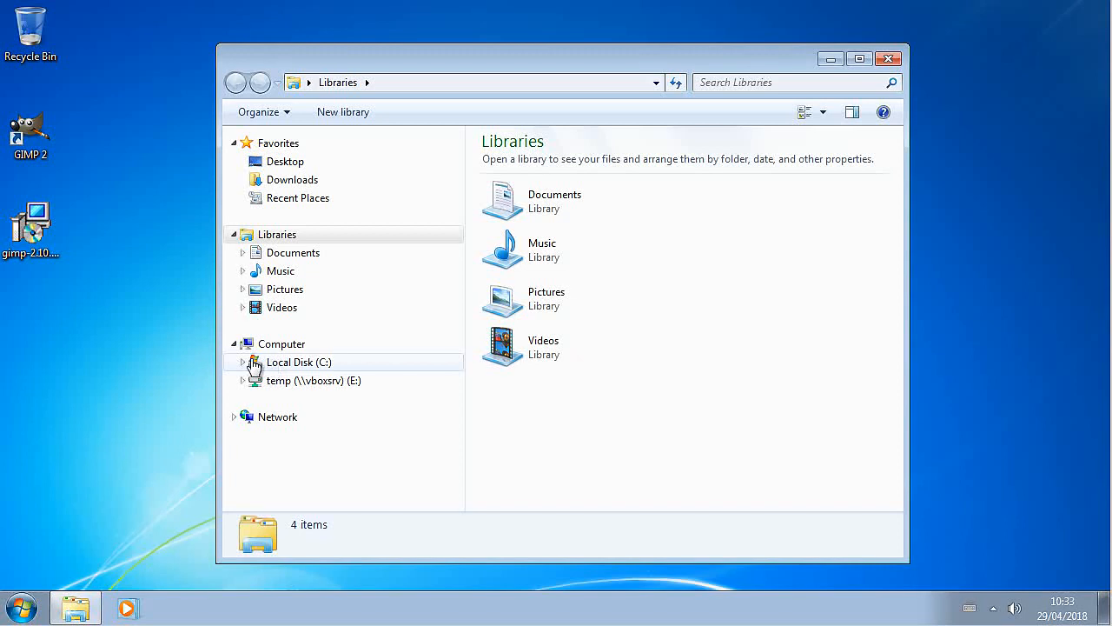
Expand Local Disk (C:), Users and the user's profile folder in the folder tree to locate the .gimp-2.8 folder.
{"action": "left_click", "coordinate": [244, 362]}
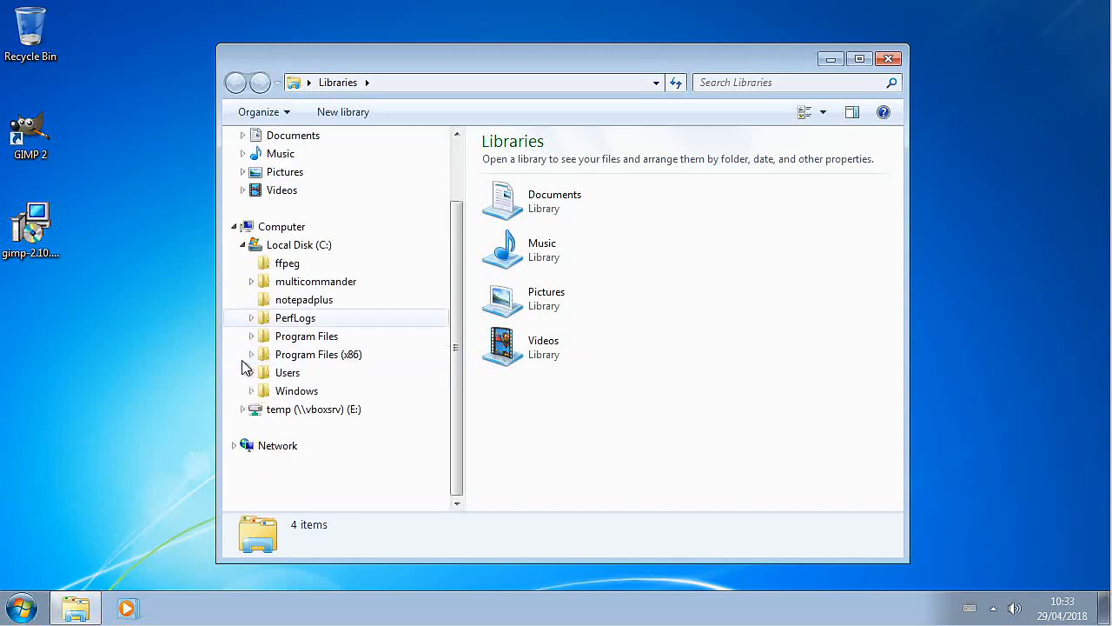
{"action": "left_click", "coordinate": [251, 373]}
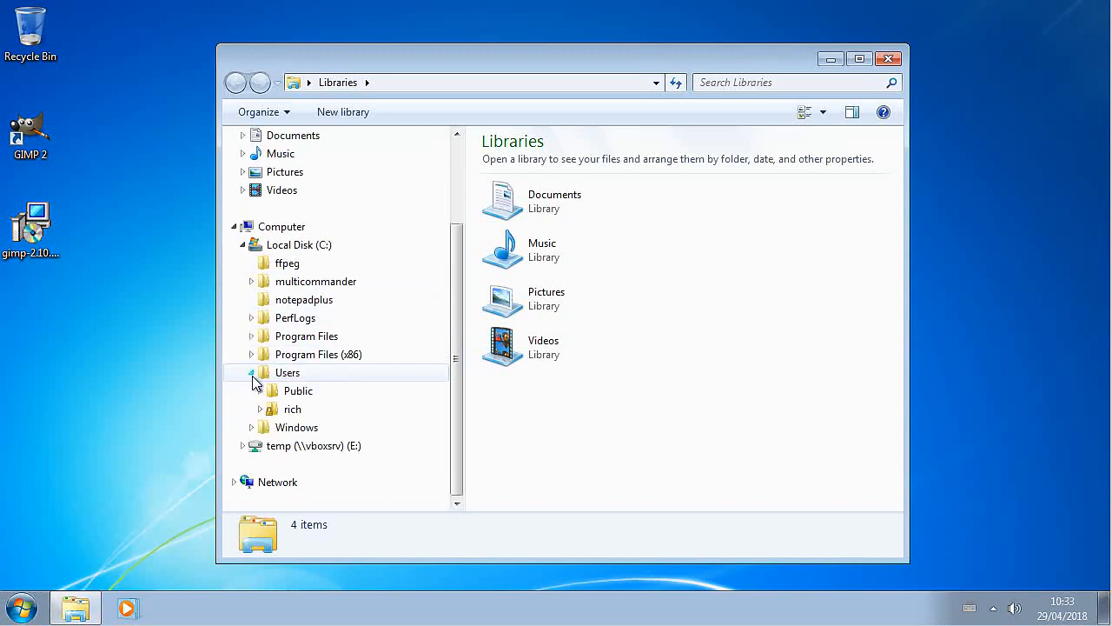
{"action": "left_click", "coordinate": [259, 407]}
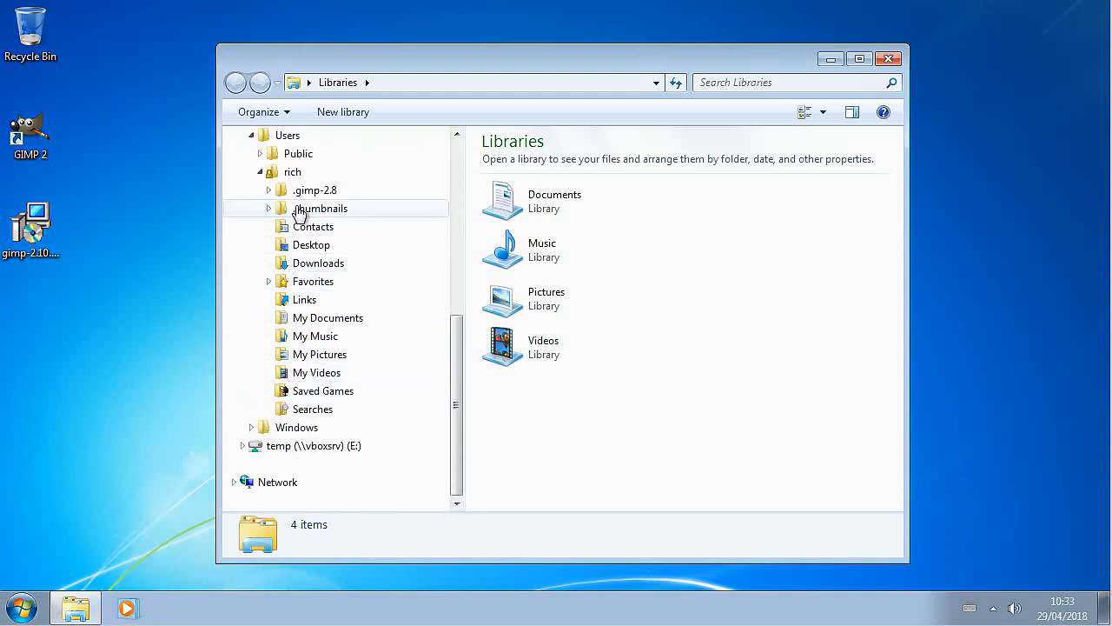
{"action": "mouse_move", "coordinate": [285, 209]}
{"action": "left_mouse_down"}
{"action": "mouse_move", "coordinate": [346, 211]}
{"action": "mouse_move", "coordinate": [352, 195]}
{"action": "mouse_move", "coordinate": [318, 173]}
{"action": "mouse_move", "coordinate": [280, 198]}
{"action": "left_mouse_up"}
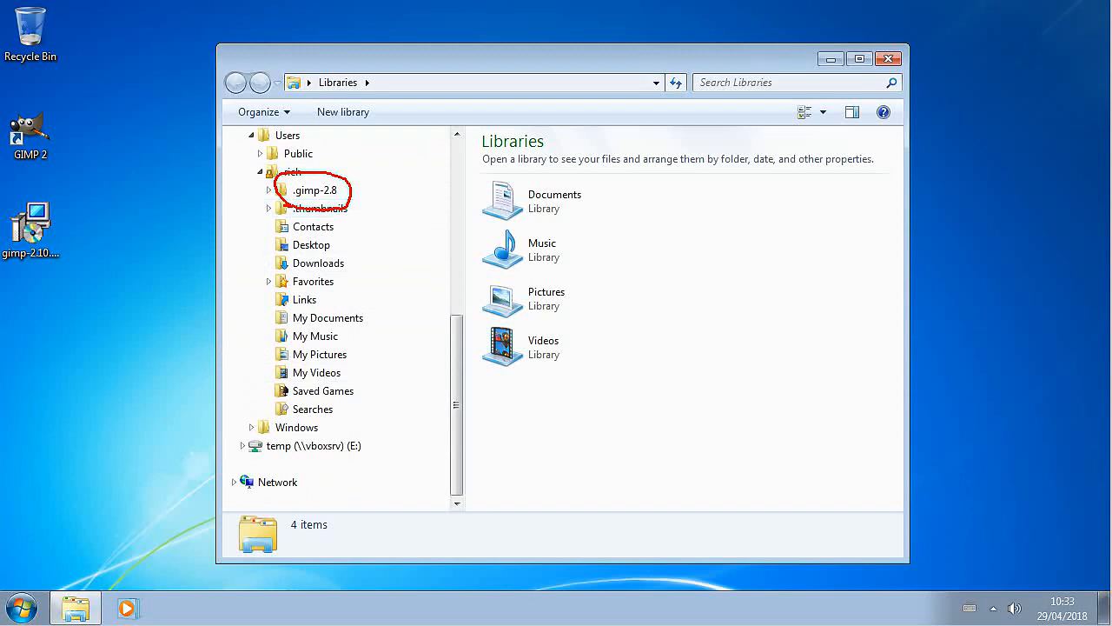
{"action": "key", "text": "shift+super+F11"}
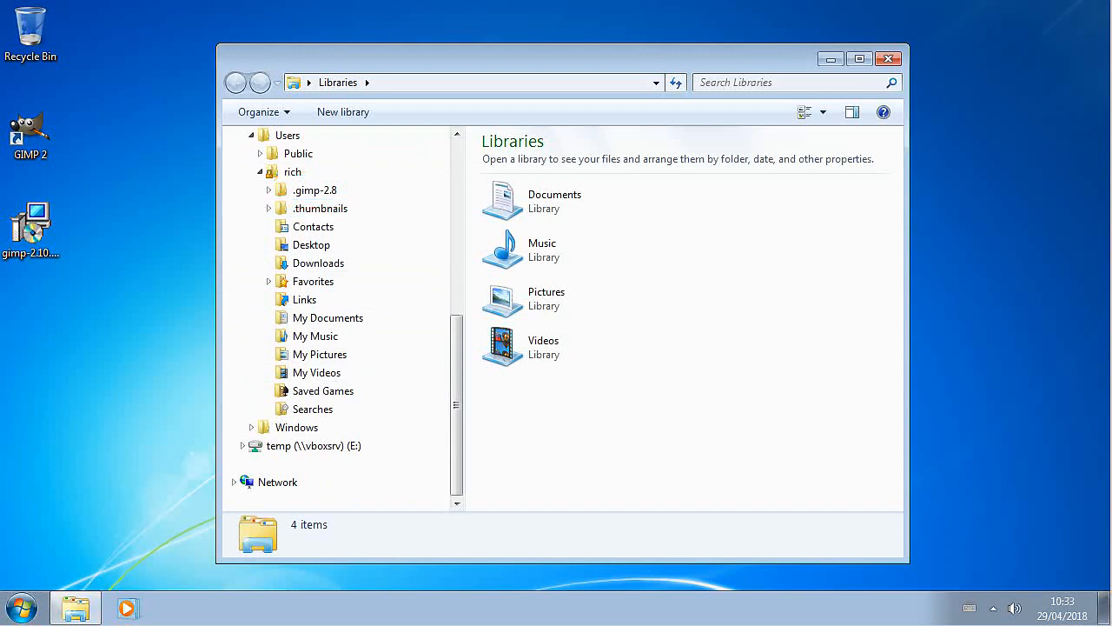
Go to the %appdata% location and open the GIMP\2.10 profile folder inside it.
{"action": "left_click", "coordinate": [392, 84]}
{"action": "type", "text": "%appdata%"}
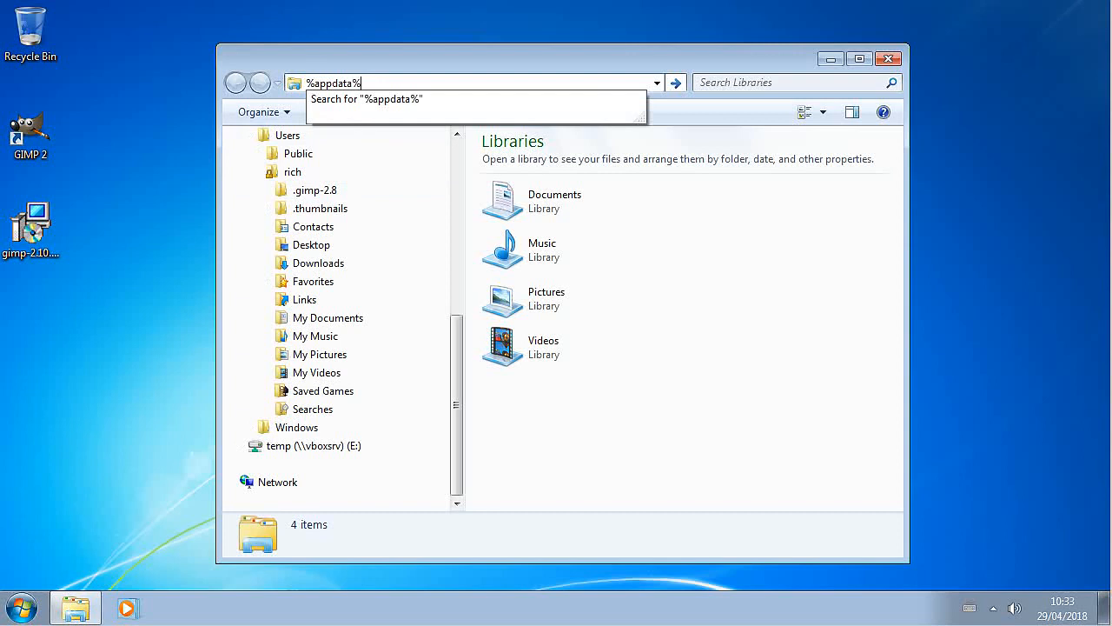
{"action": "key", "text": "Return"}
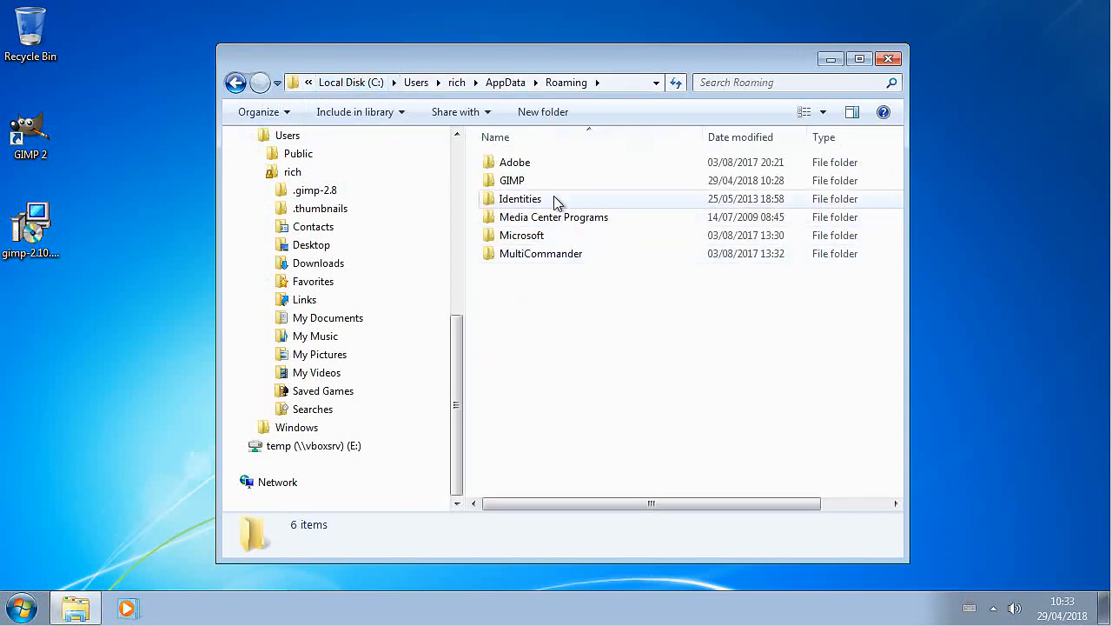
{"action": "left_click", "coordinate": [640, 87]}
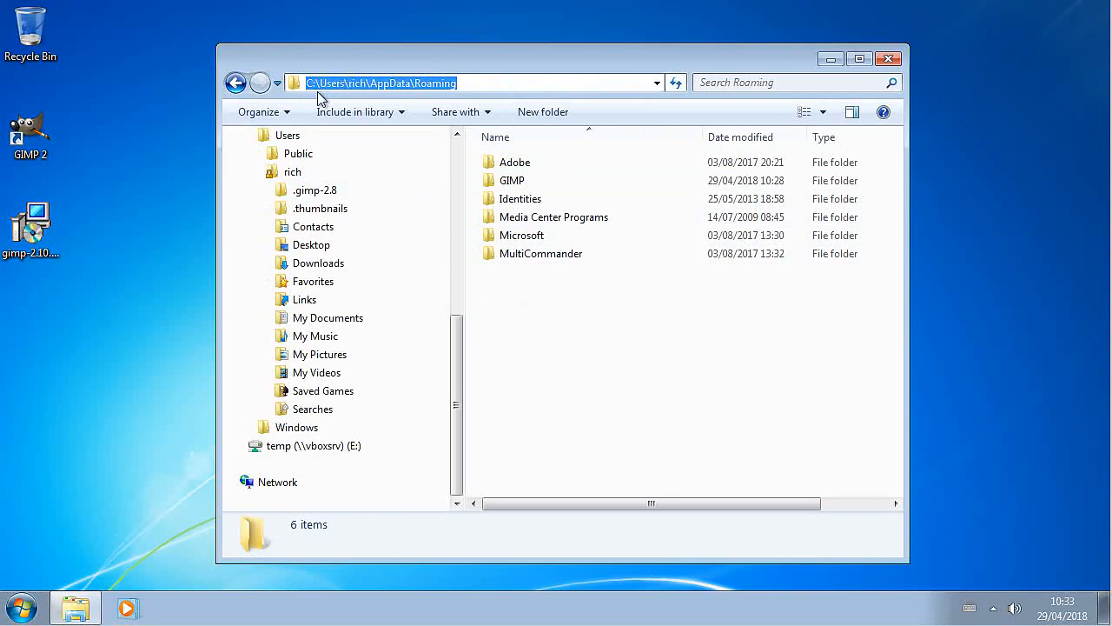
{"action": "double_click", "coordinate": [513, 181]}
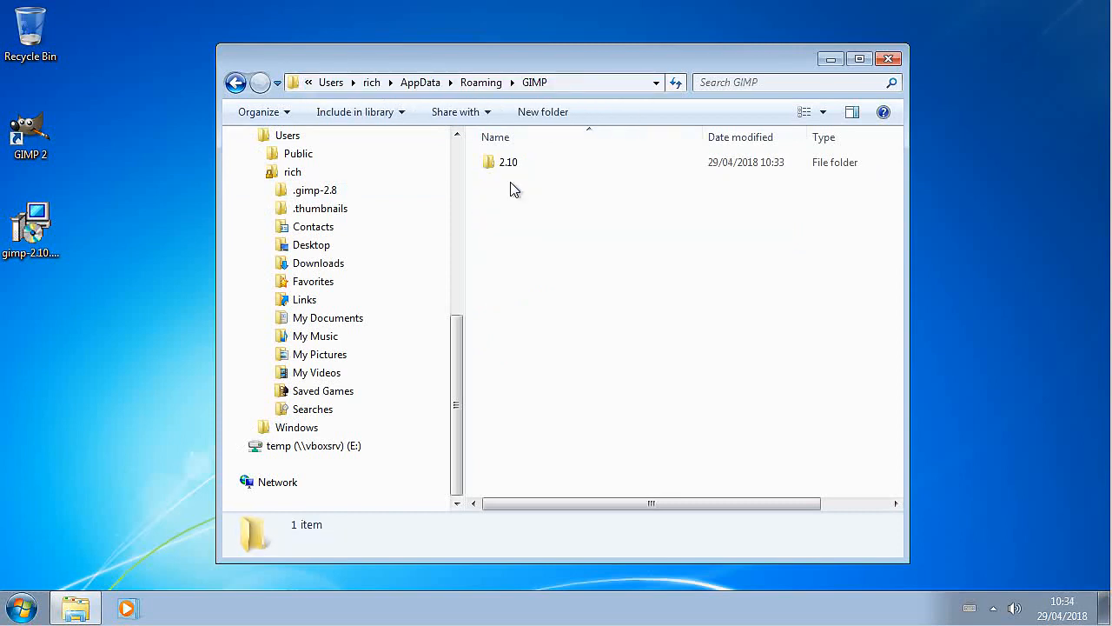
{"action": "double_click", "coordinate": [511, 163]}
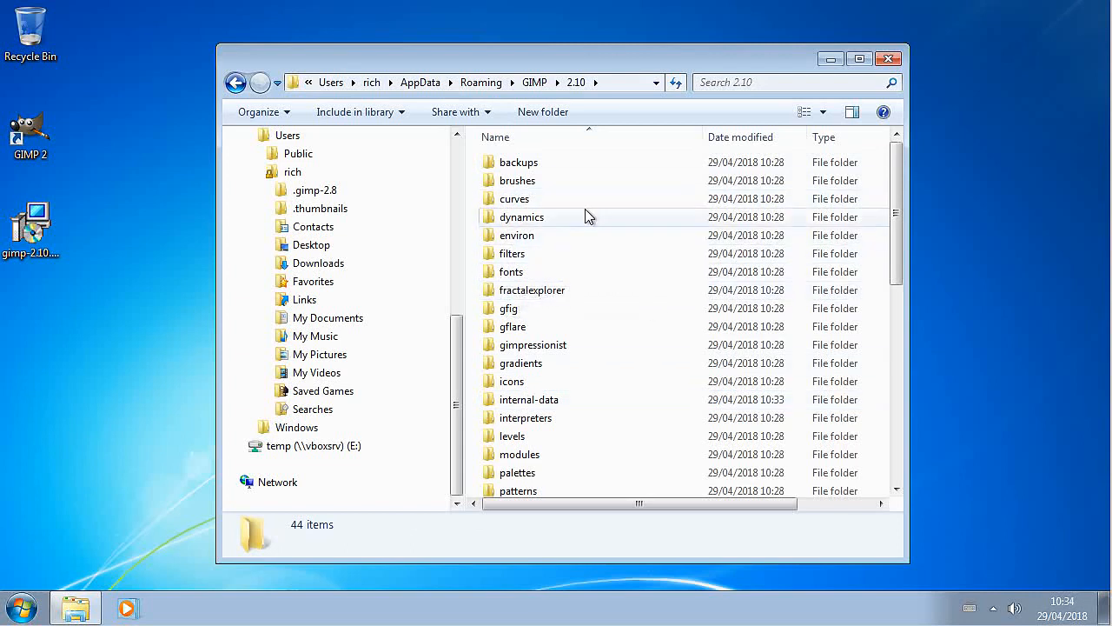
Expand Program Files on drive C in the folder tree to locate the GIMP 2 installation folder.
{"action": "left_click_drag", "start_coordinate": [458, 368], "coordinate": [456, 267]}
{"action": "left_click", "coordinate": [252, 300]}
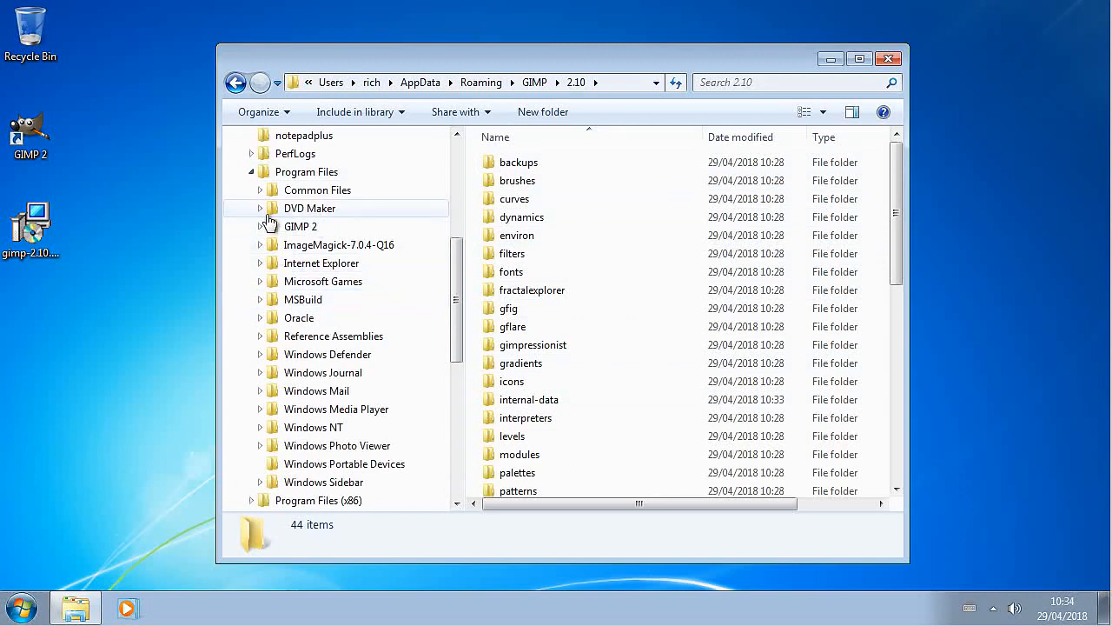
{"action": "mouse_move", "coordinate": [264, 213]}
{"action": "left_mouse_down"}
{"action": "mouse_move", "coordinate": [330, 248]}
{"action": "mouse_move", "coordinate": [345, 235]}
{"action": "mouse_move", "coordinate": [314, 213]}
{"action": "mouse_move", "coordinate": [275, 223]}
{"action": "left_mouse_up"}
{"action": "key", "text": "shift+super+F11"}
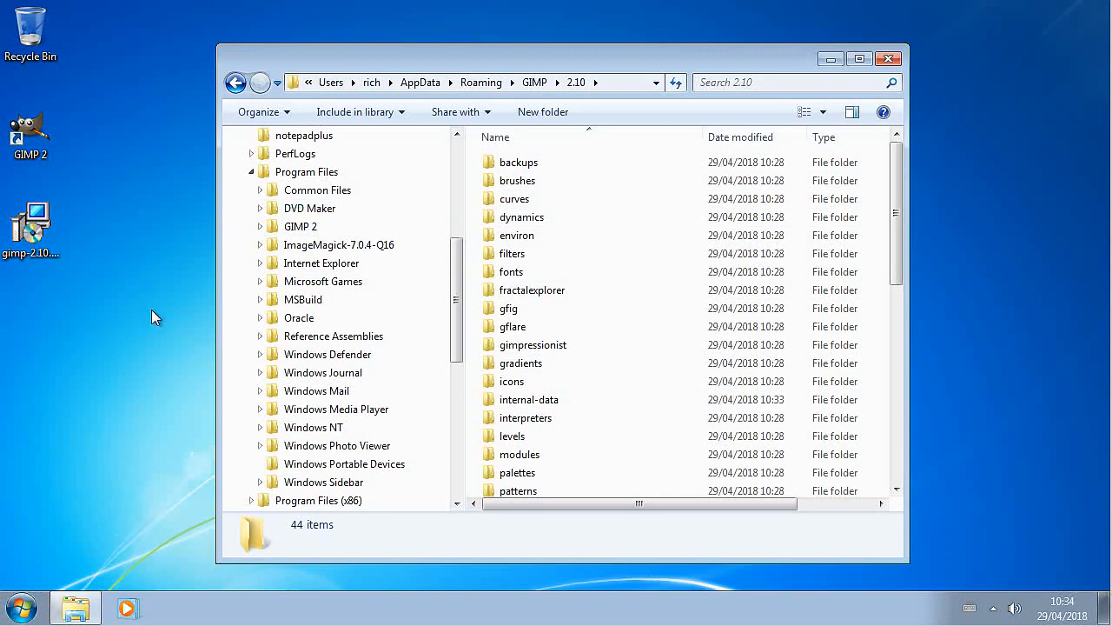
Rename the GIMP 2 folder in Program Files to GIMP 2-bak and close the file browser window.
{"action": "left_click", "coordinate": [311, 230]}
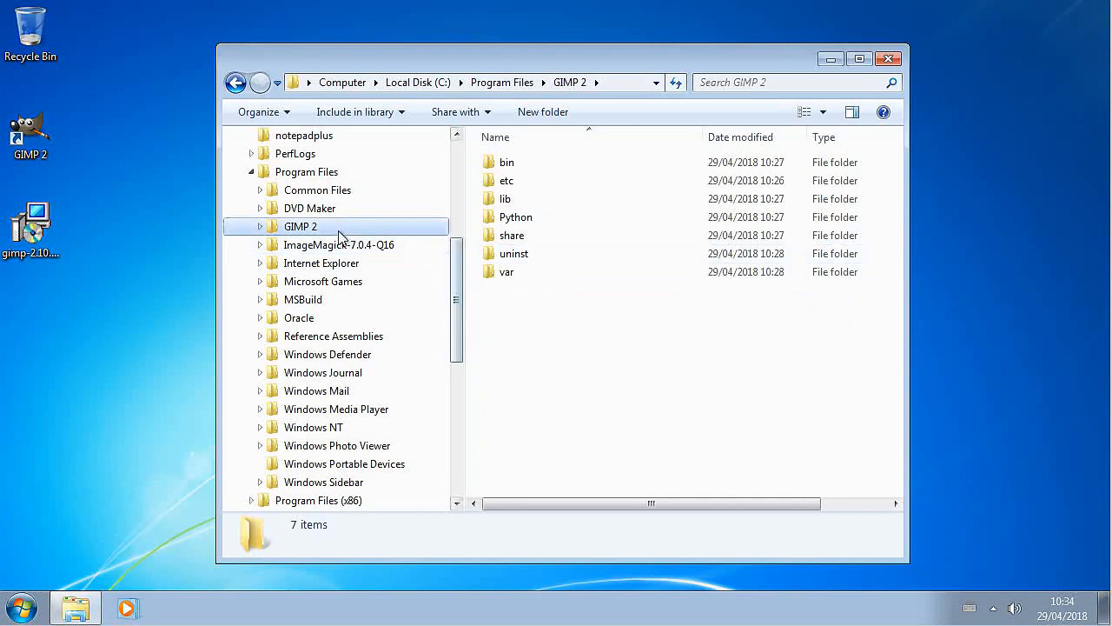
{"action": "right_click", "coordinate": [336, 229]}
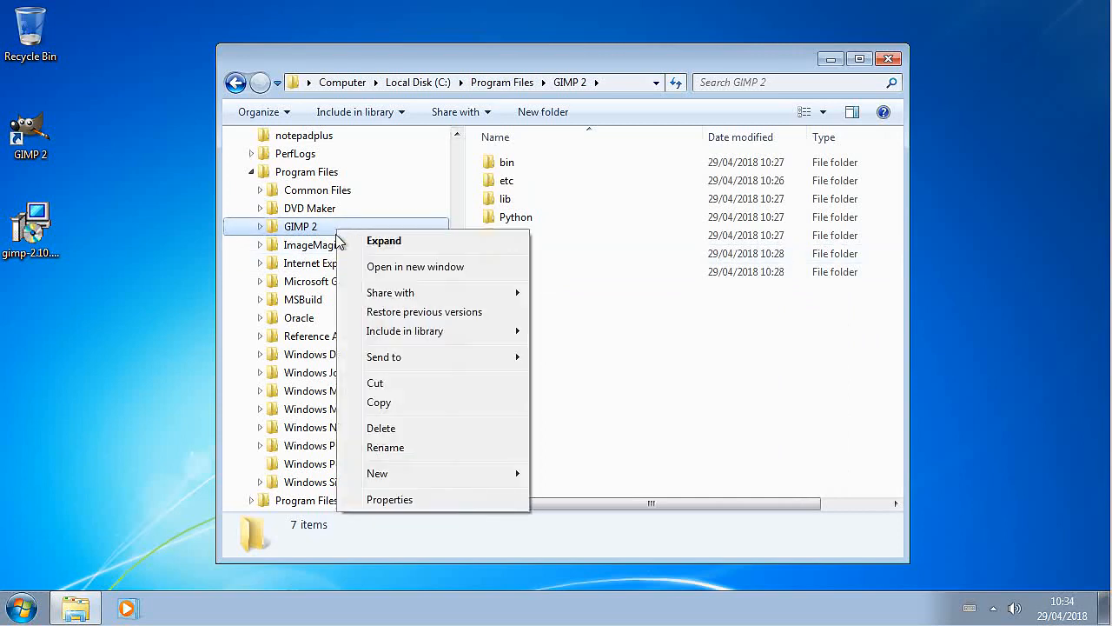
{"action": "left_click", "coordinate": [382, 448]}
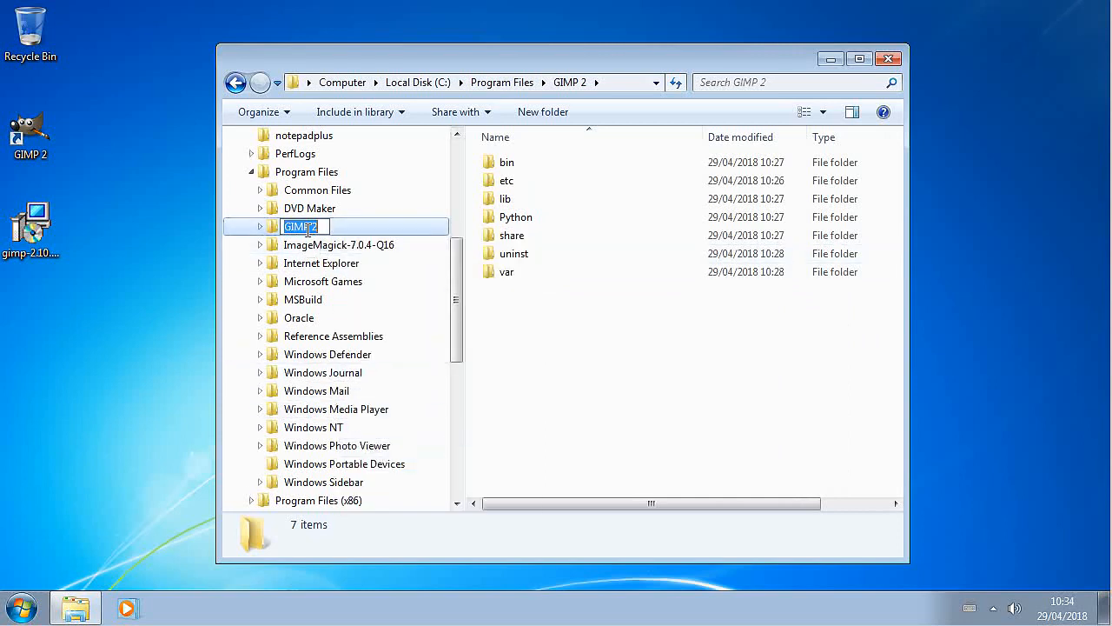
{"action": "left_click", "coordinate": [322, 226]}
{"action": "type", "text": "-ba"}
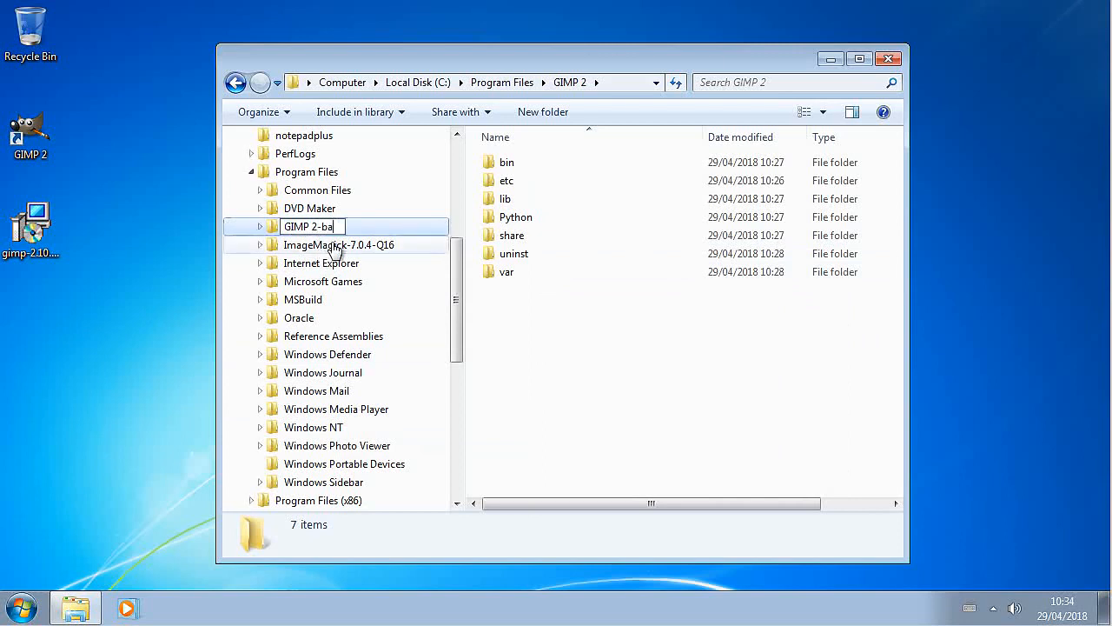
{"action": "type", "text": "k"}
{"action": "key", "text": "Return"}
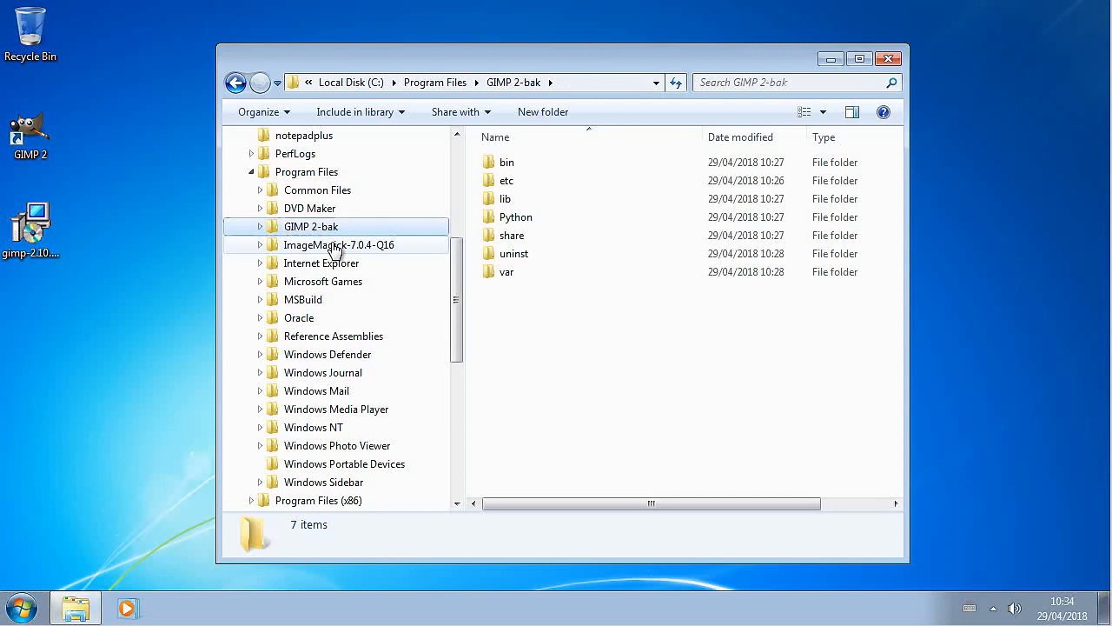
{"action": "left_click", "coordinate": [888, 60]}
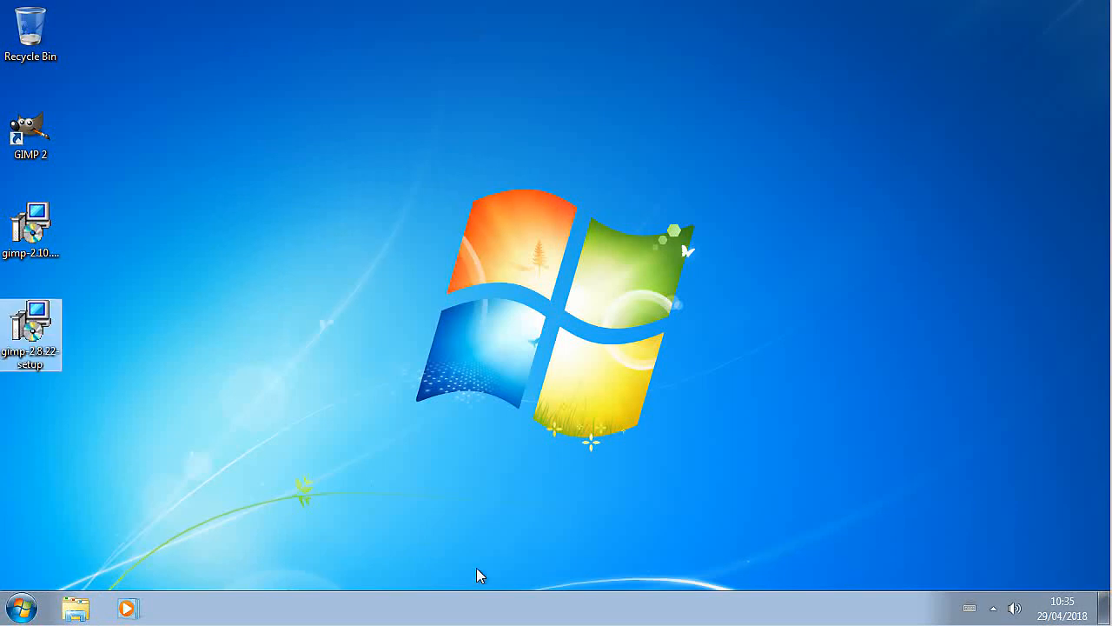
Launch gimp-2.8.22-setup from the desktop in English and proceed through a customized installation to the component selection.
{"action": "right_click", "coordinate": [40, 326]}
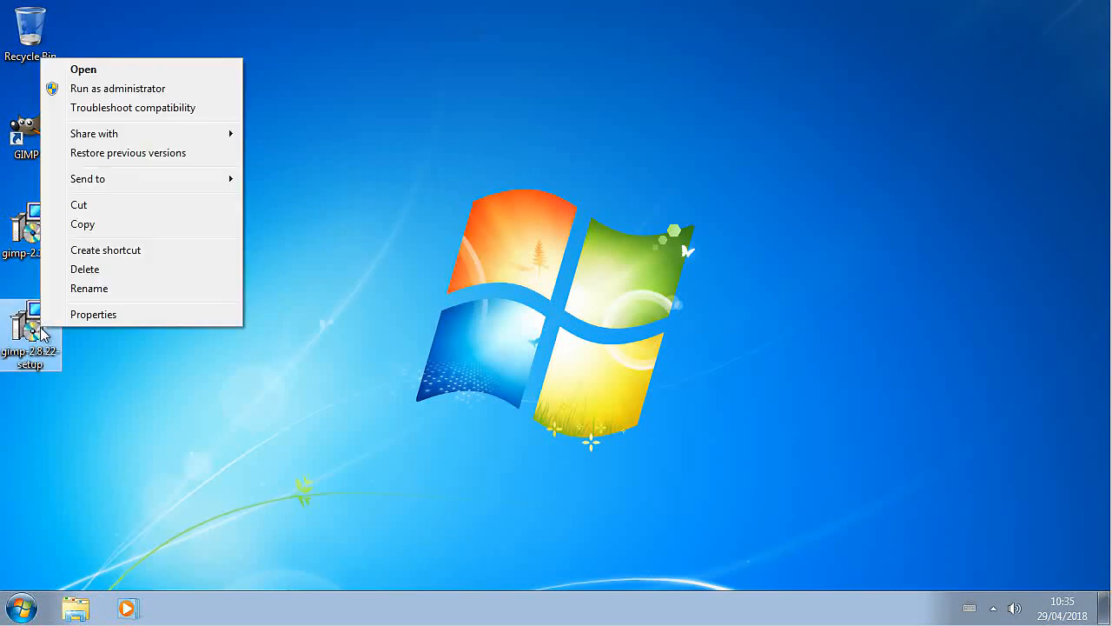
{"action": "left_click", "coordinate": [171, 73]}
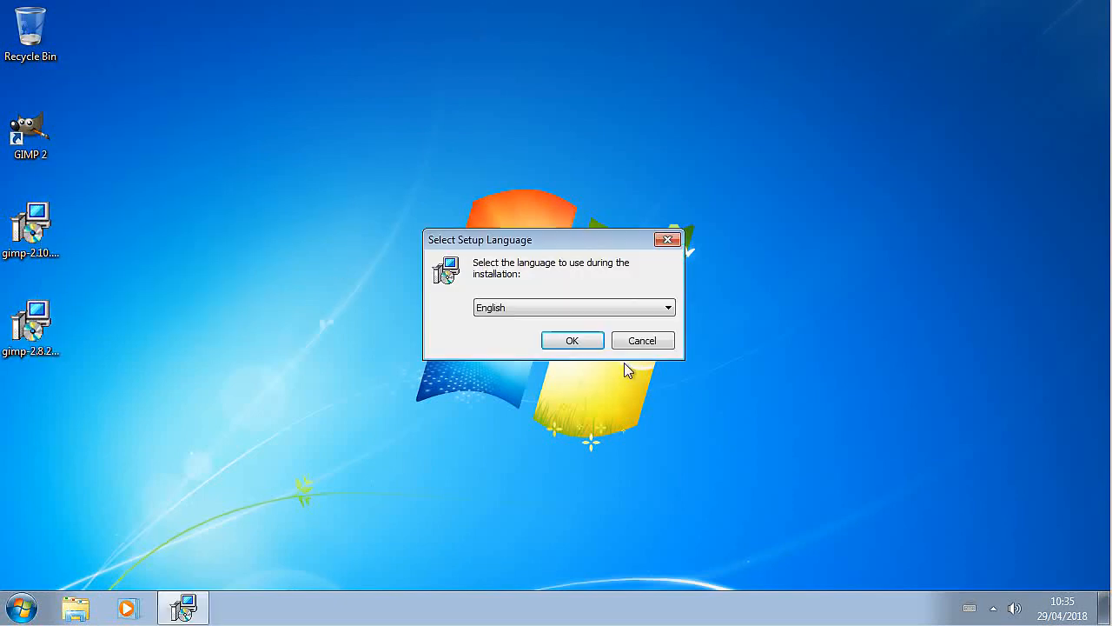
{"action": "left_click", "coordinate": [582, 343]}
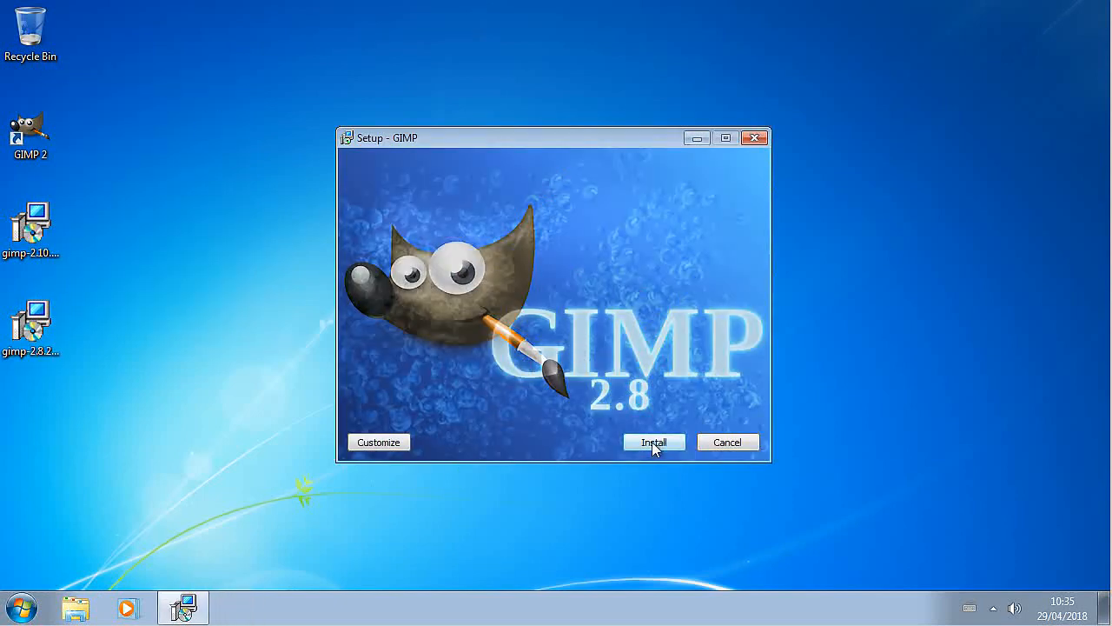
{"action": "left_click", "coordinate": [375, 442]}
{"action": "left_click", "coordinate": [643, 443]}
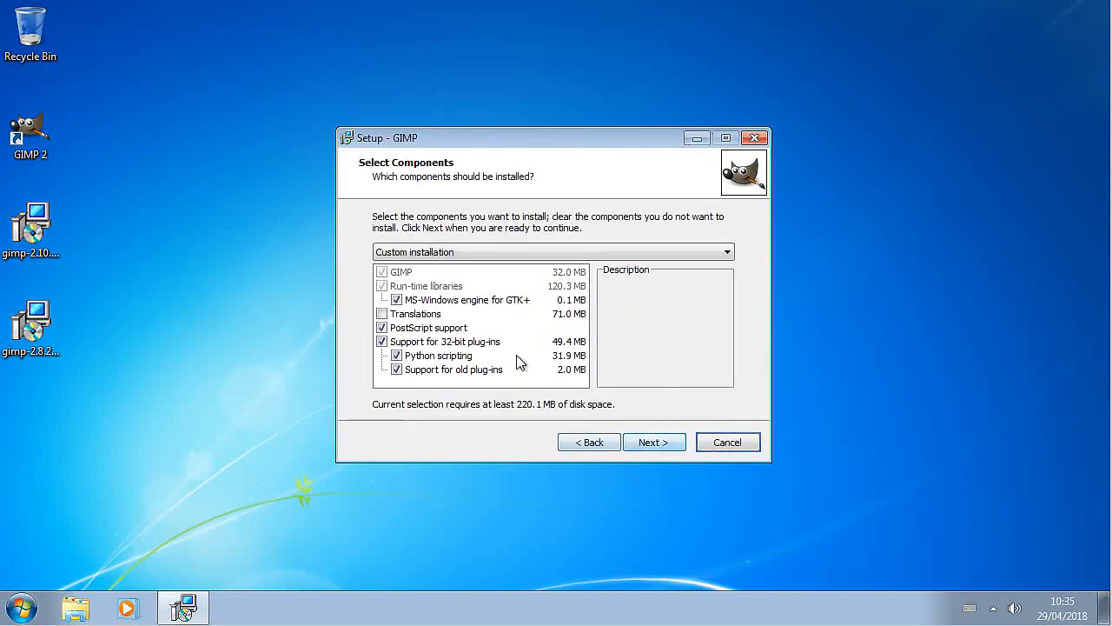
Keep the preselected components and file associations, turn off the desktop icon, and complete the GIMP 2.8 installation.
{"action": "left_click", "coordinate": [651, 443]}
{"action": "left_click", "coordinate": [654, 443]}
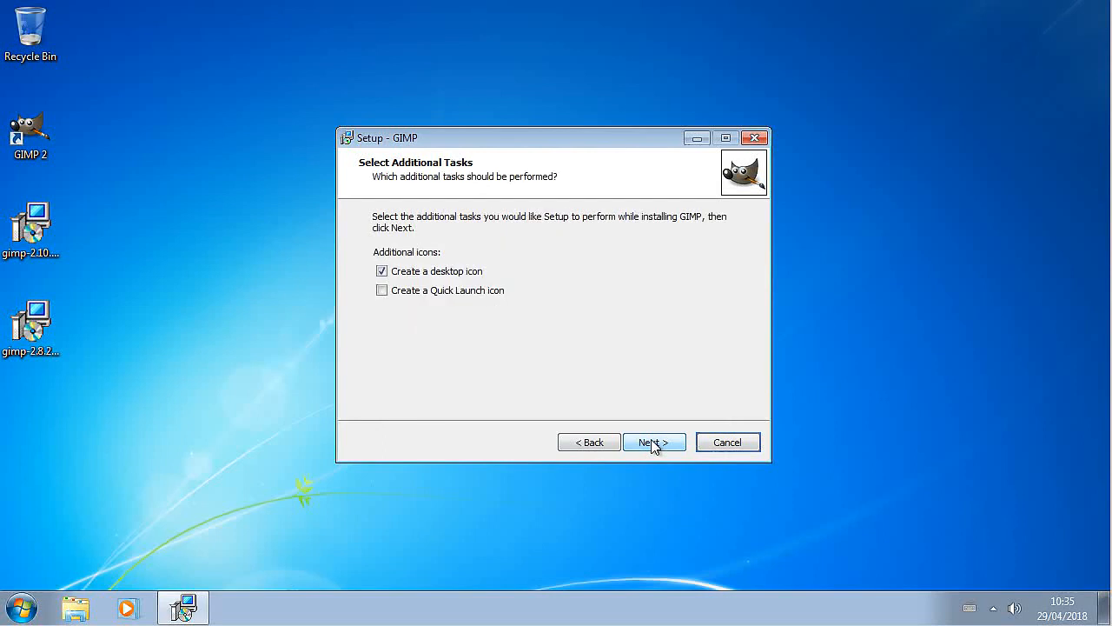
{"action": "left_click", "coordinate": [393, 273]}
{"action": "left_click", "coordinate": [656, 444]}
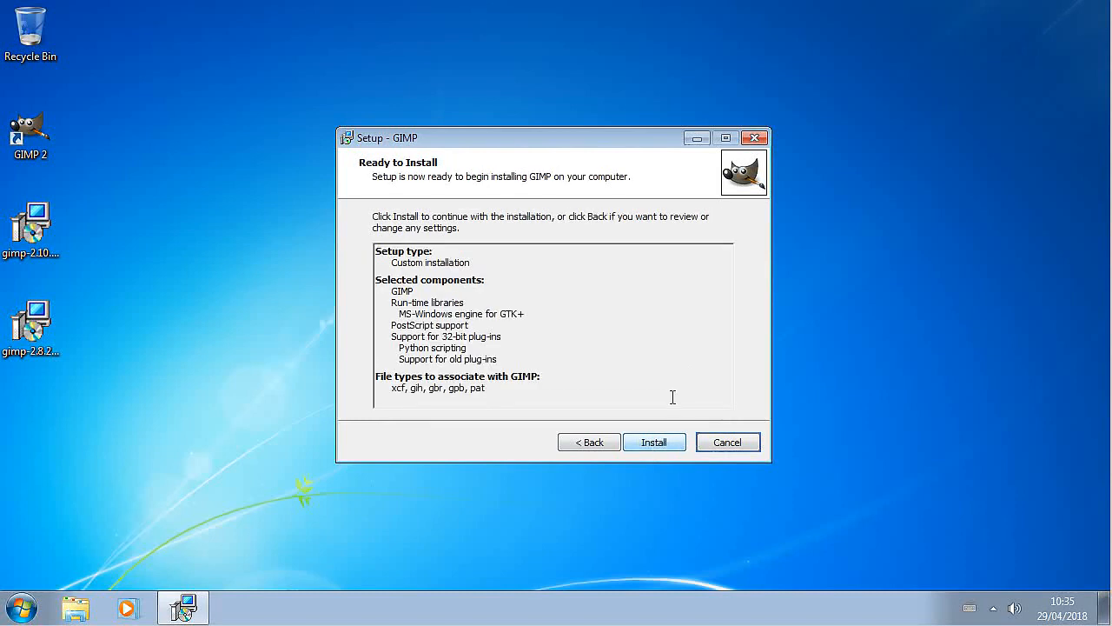
{"action": "left_click", "coordinate": [656, 443]}
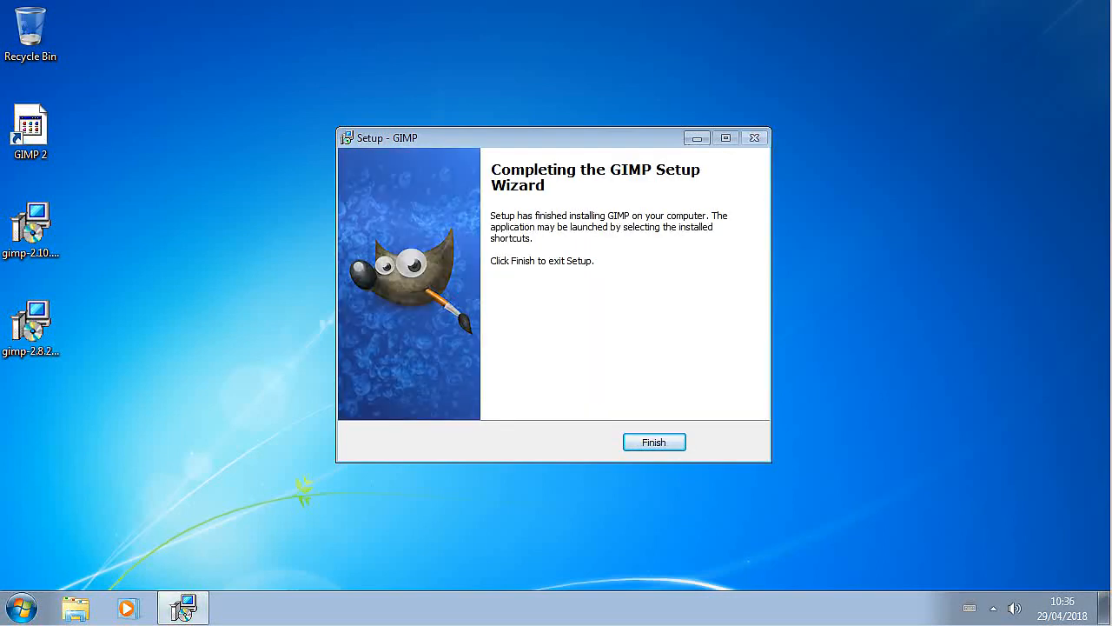
{"action": "left_click", "coordinate": [653, 444]}
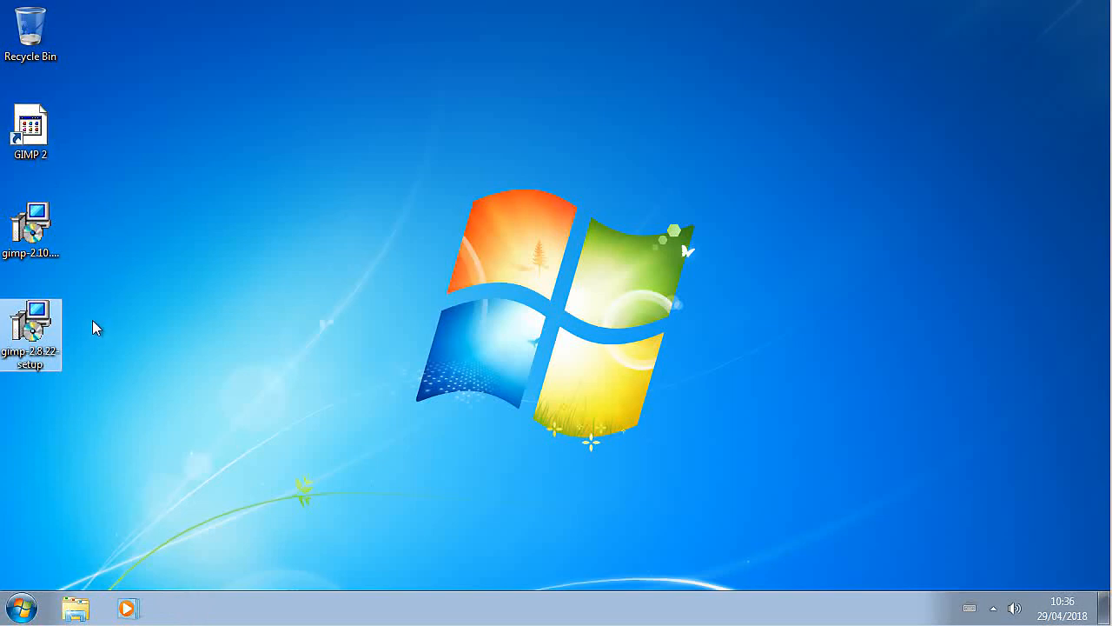
Open Windows Explorer and rename the newly installed GIMP 2 folder in C:\Program Files to GIMP-2.
{"action": "left_click", "coordinate": [73, 611]}
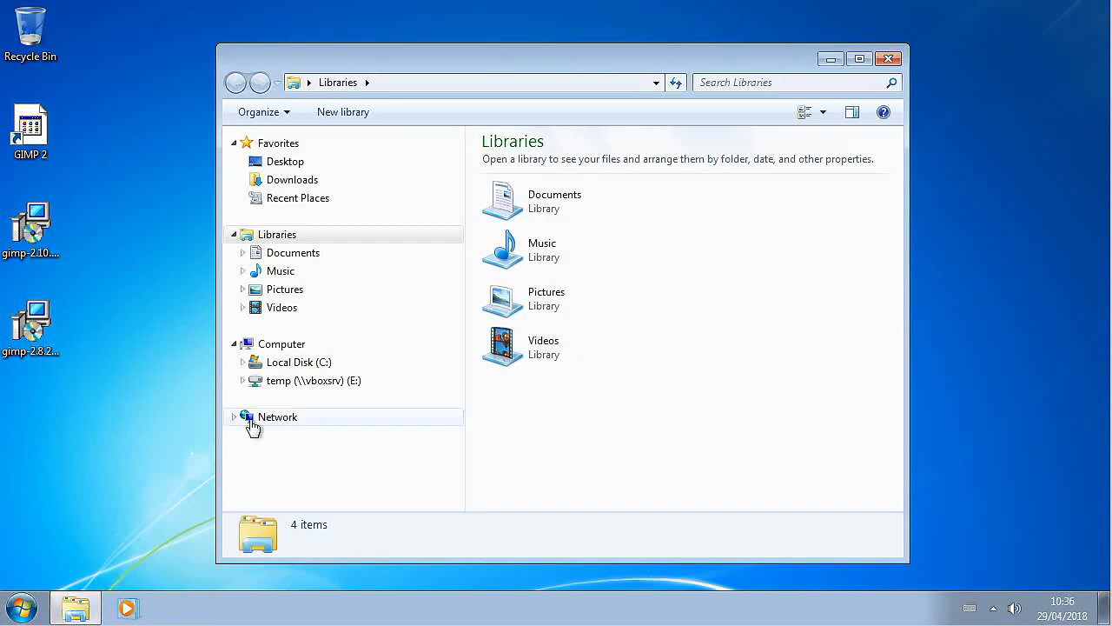
{"action": "left_click", "coordinate": [244, 363]}
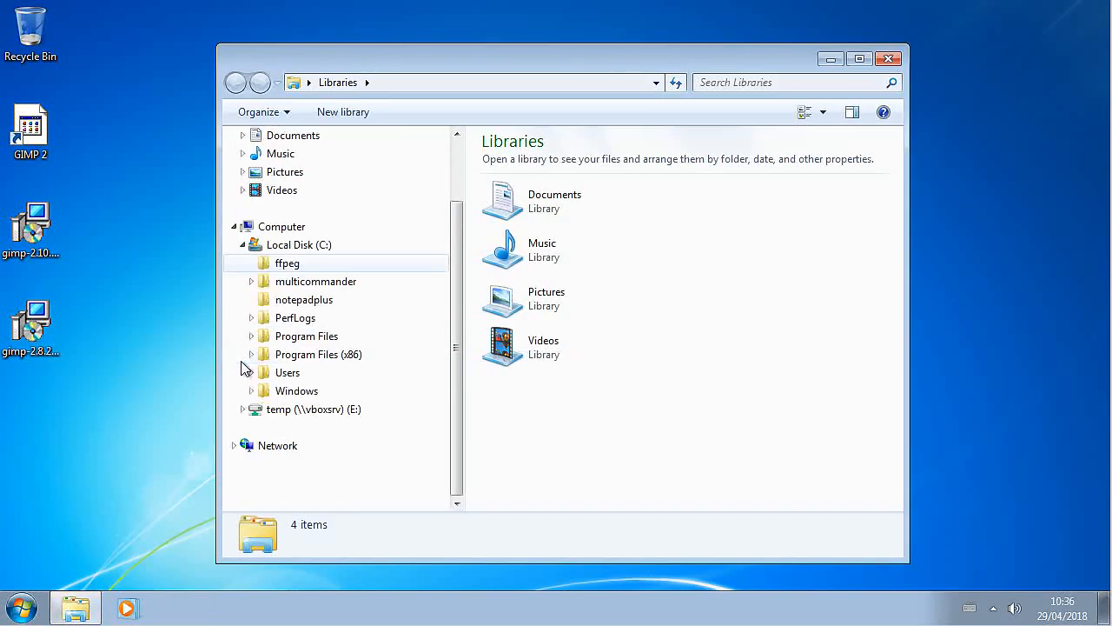
{"action": "left_click", "coordinate": [251, 339]}
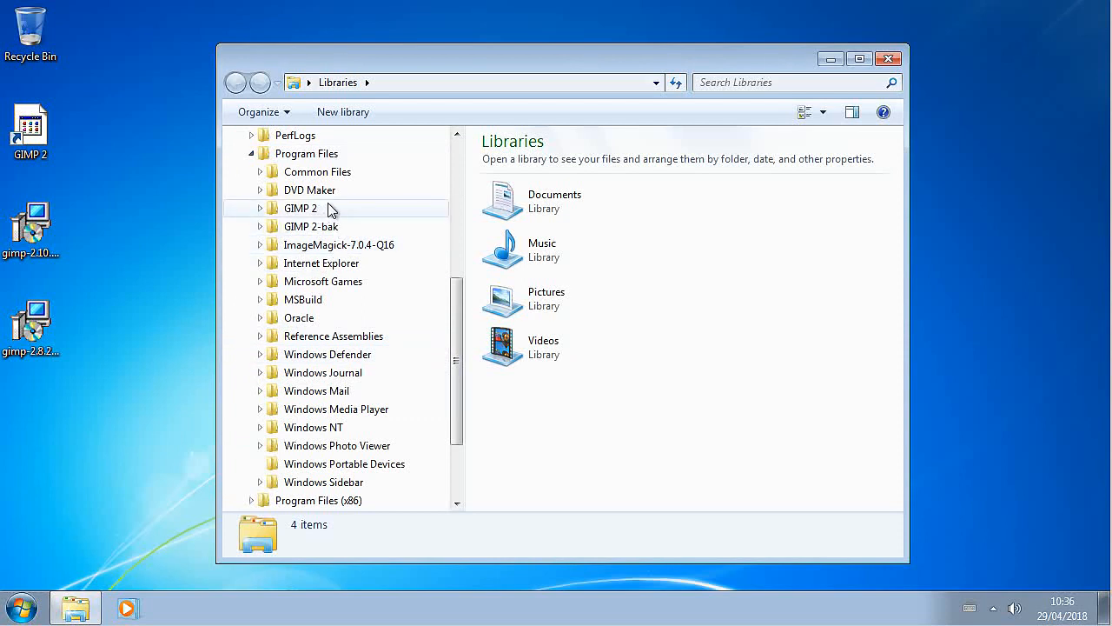
{"action": "mouse_move", "coordinate": [330, 210]}
{"action": "left_mouse_down"}
{"action": "mouse_move", "coordinate": [257, 203]}
{"action": "mouse_move", "coordinate": [246, 229]}
{"action": "mouse_move", "coordinate": [269, 245]}
{"action": "mouse_move", "coordinate": [350, 247]}
{"action": "mouse_move", "coordinate": [324, 206]}
{"action": "left_mouse_up"}
{"action": "left_click", "coordinate": [313, 211]}
{"action": "right_click", "coordinate": [313, 211]}
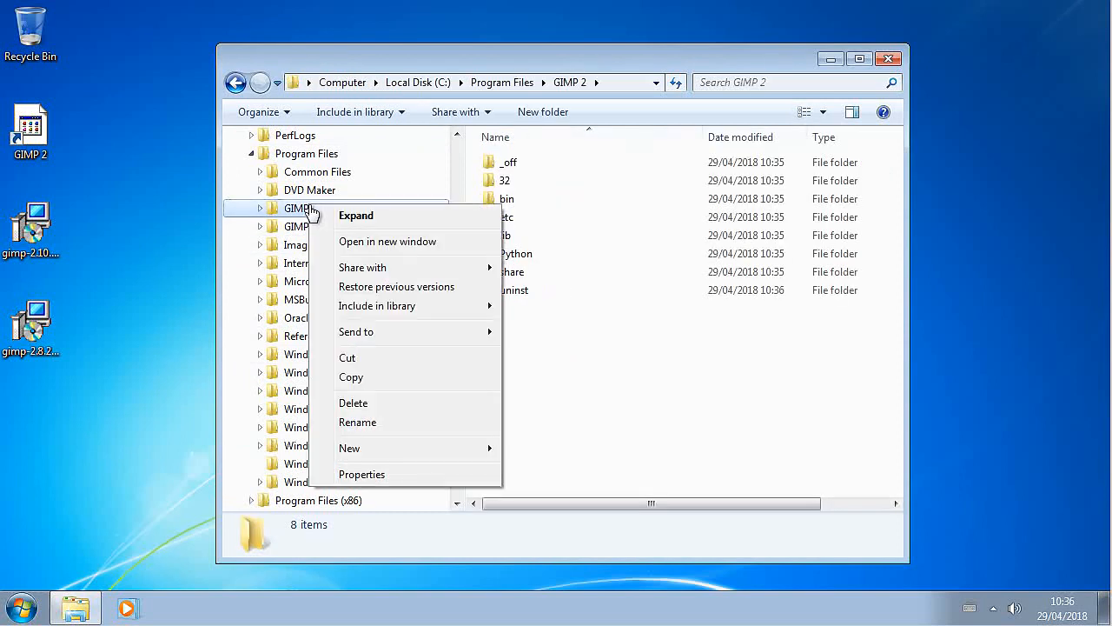
{"action": "left_click", "coordinate": [355, 424]}
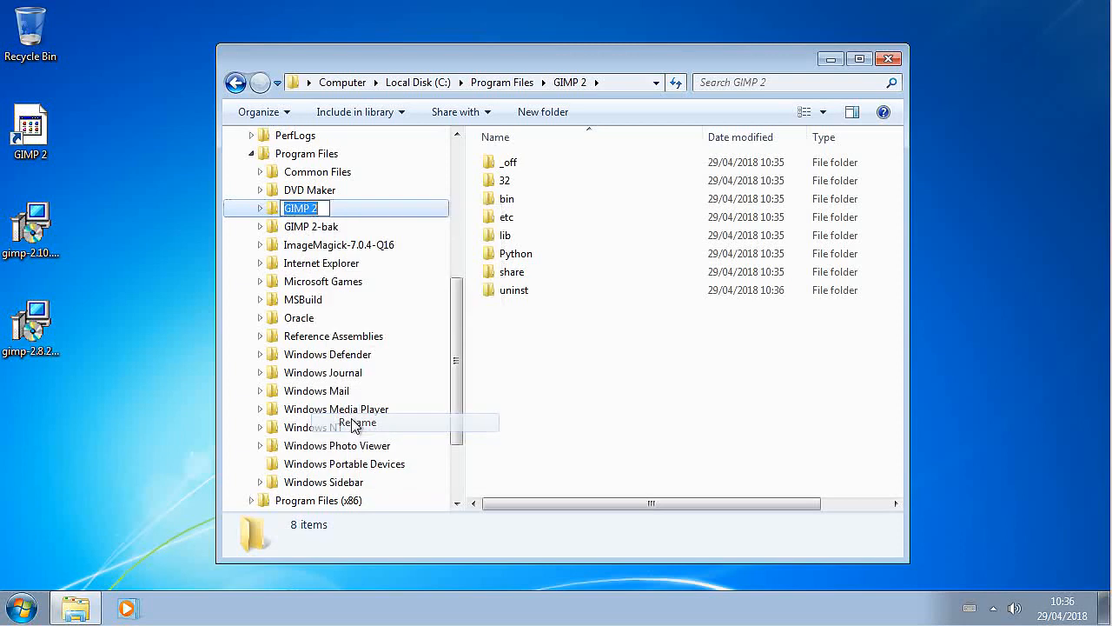
{"action": "left_click", "coordinate": [311, 211]}
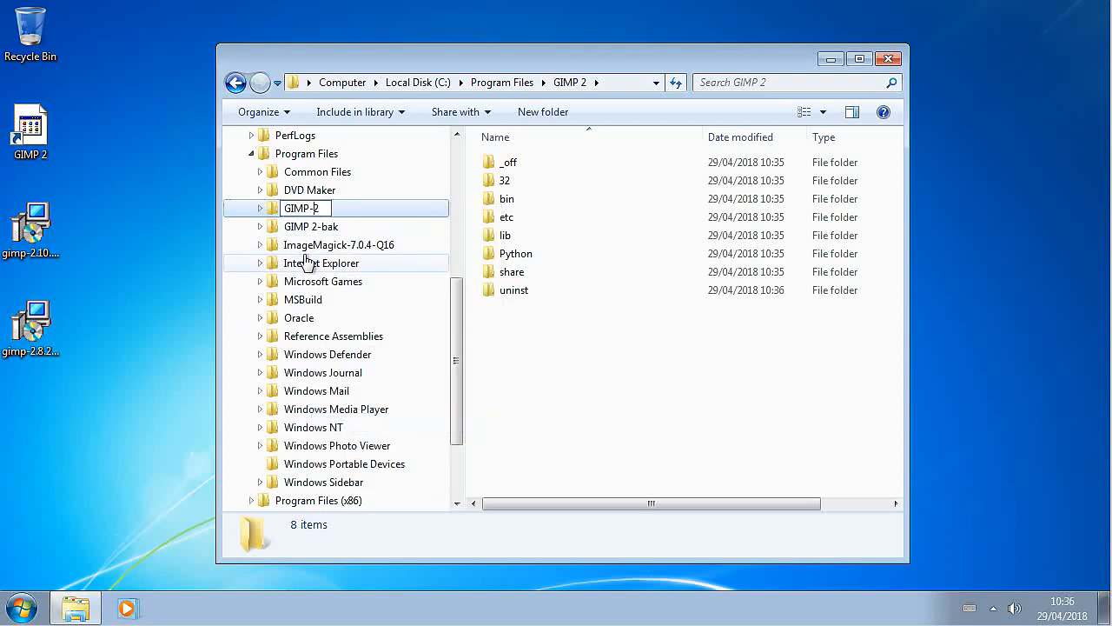
{"action": "key", "text": "Return"}
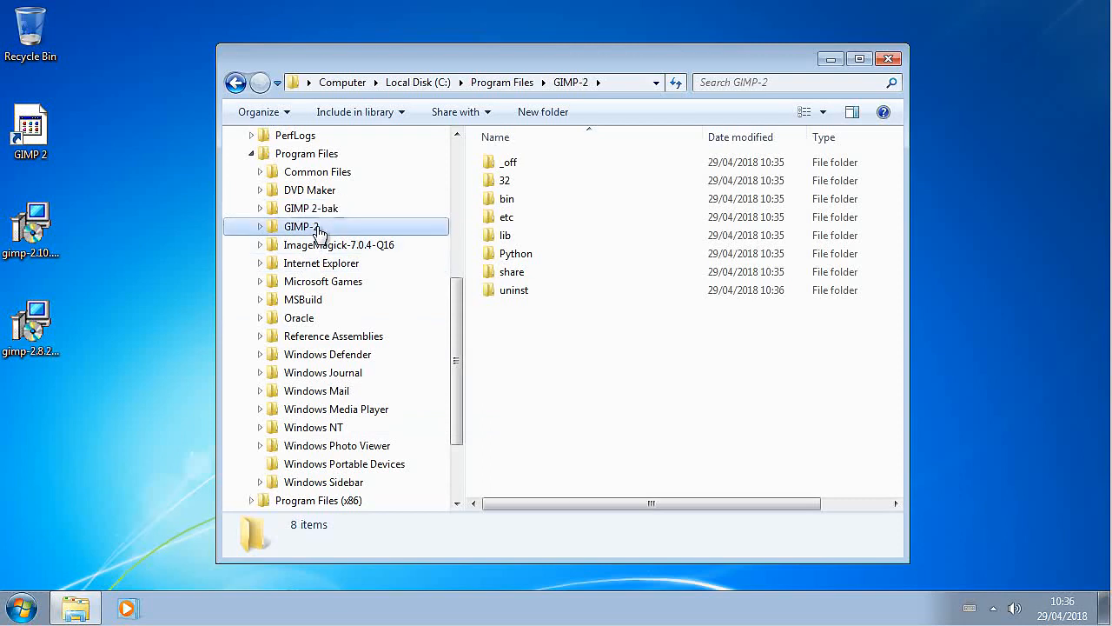
Rename the GIMP 2-bak folder in C:\Program Files back to GIMP 2.
{"action": "right_click", "coordinate": [331, 234]}
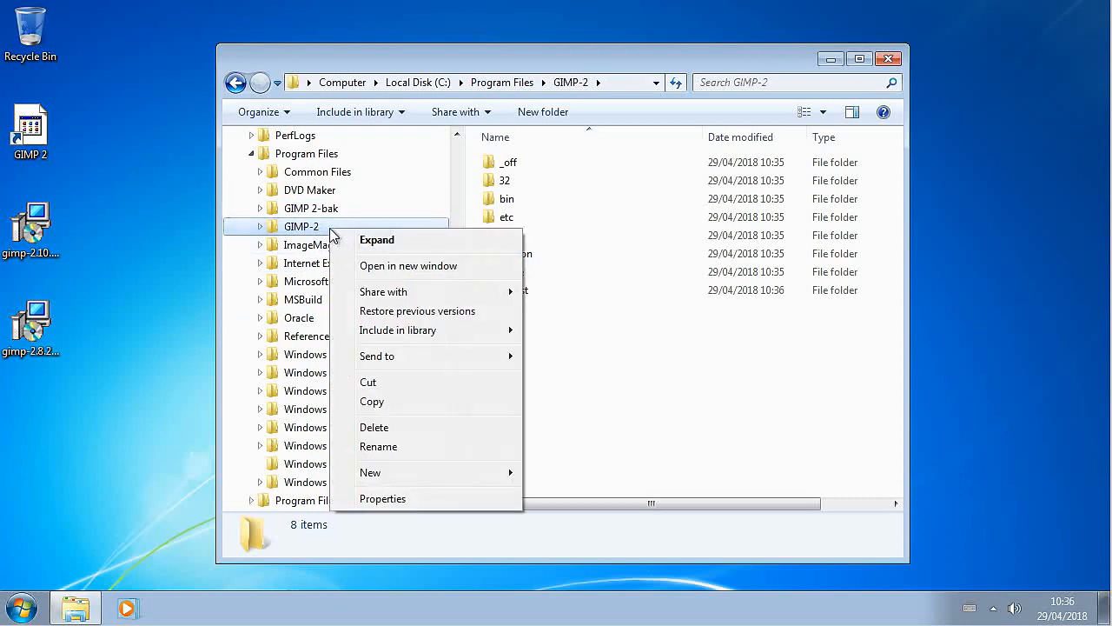
{"action": "left_click", "coordinate": [335, 212]}
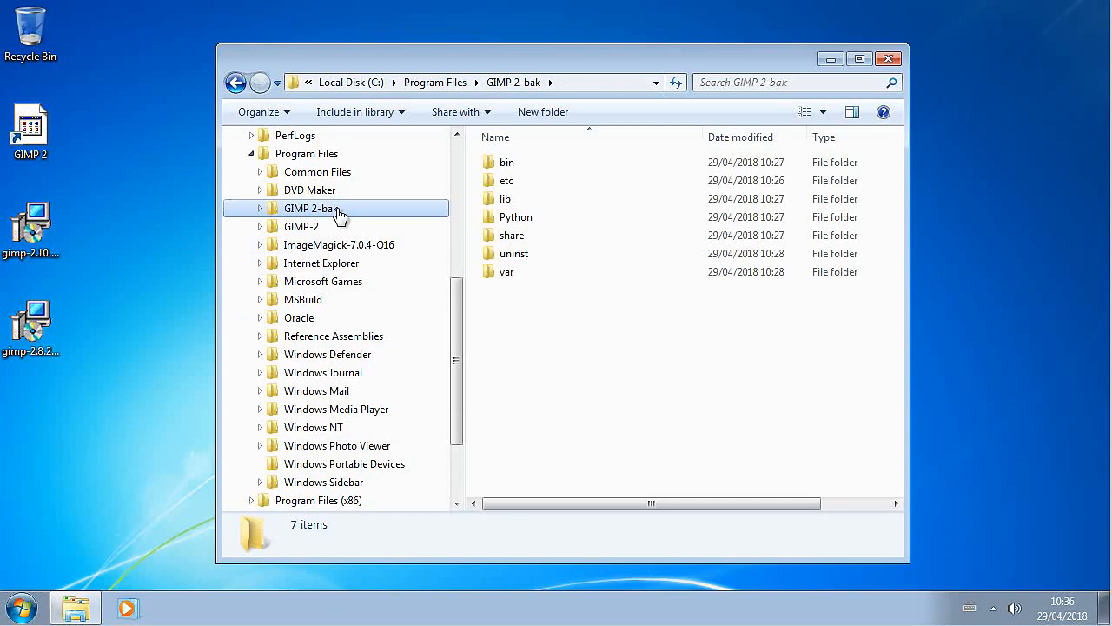
{"action": "right_click", "coordinate": [337, 214]}
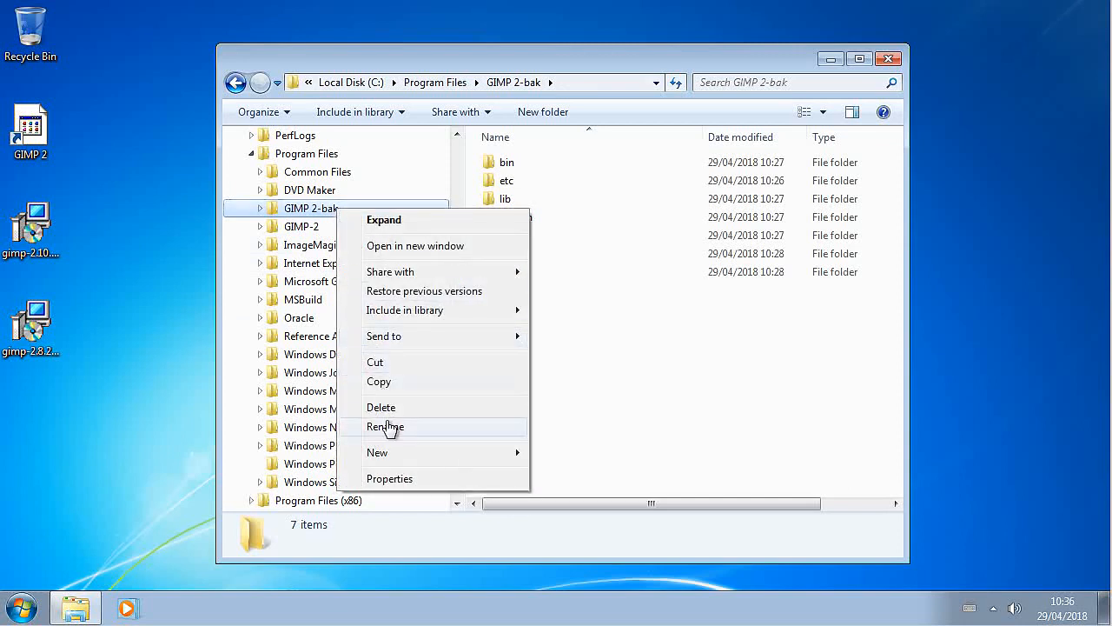
{"action": "left_click", "coordinate": [387, 426]}
{"action": "left_click", "coordinate": [345, 210]}
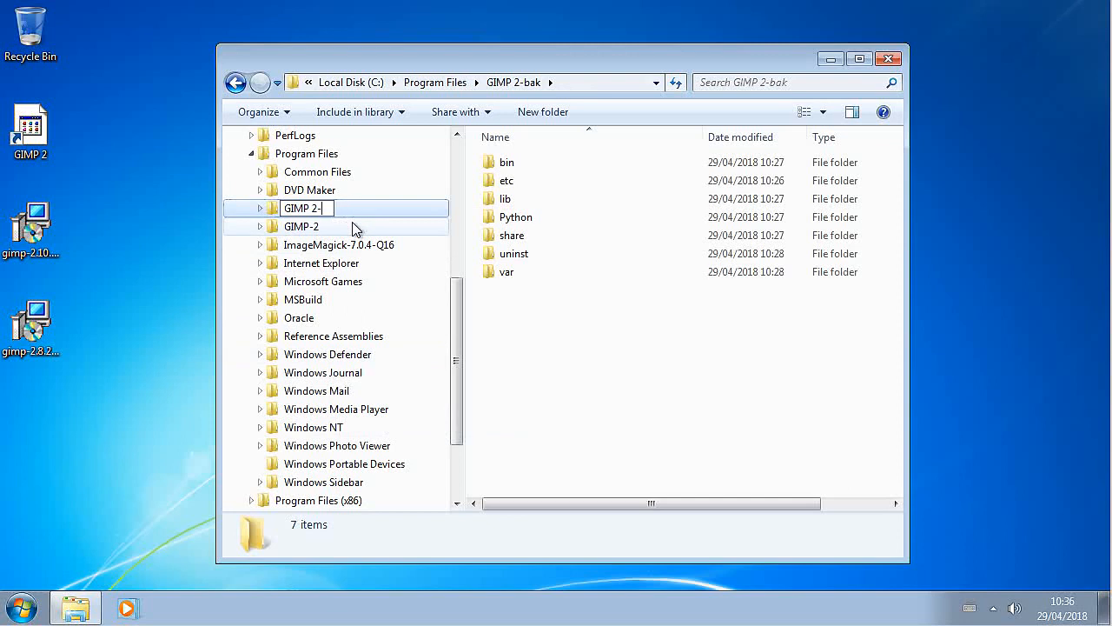
{"action": "key", "text": "Return"}
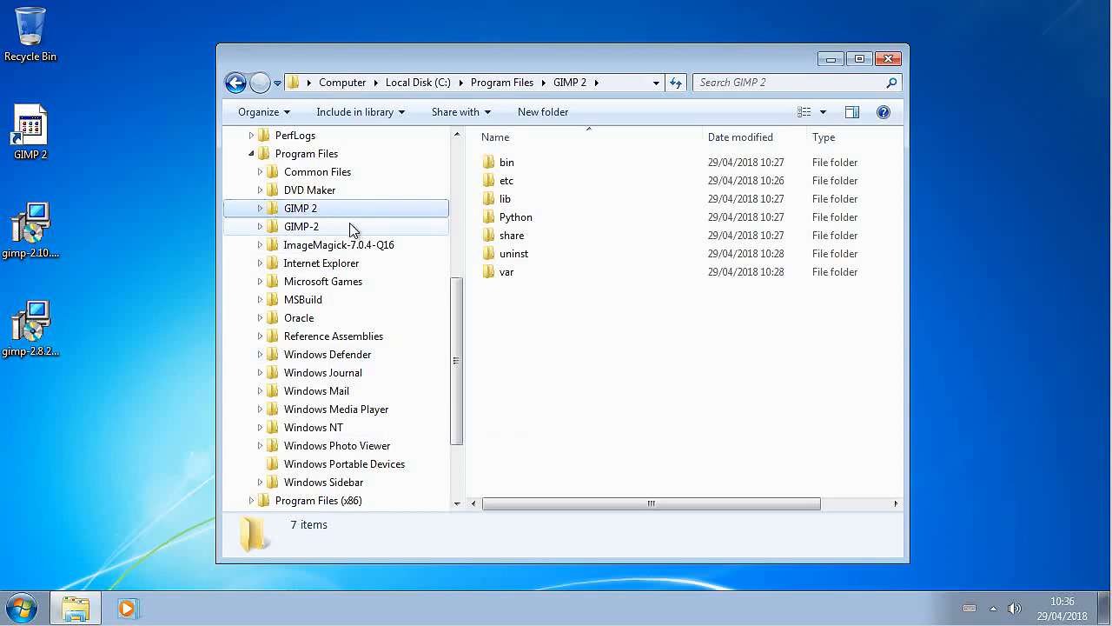
Create a desktop shortcut to the gimp-2.8 application in the GIMP-2\bin folder and close the file browser window.
{"action": "left_click", "coordinate": [347, 227]}
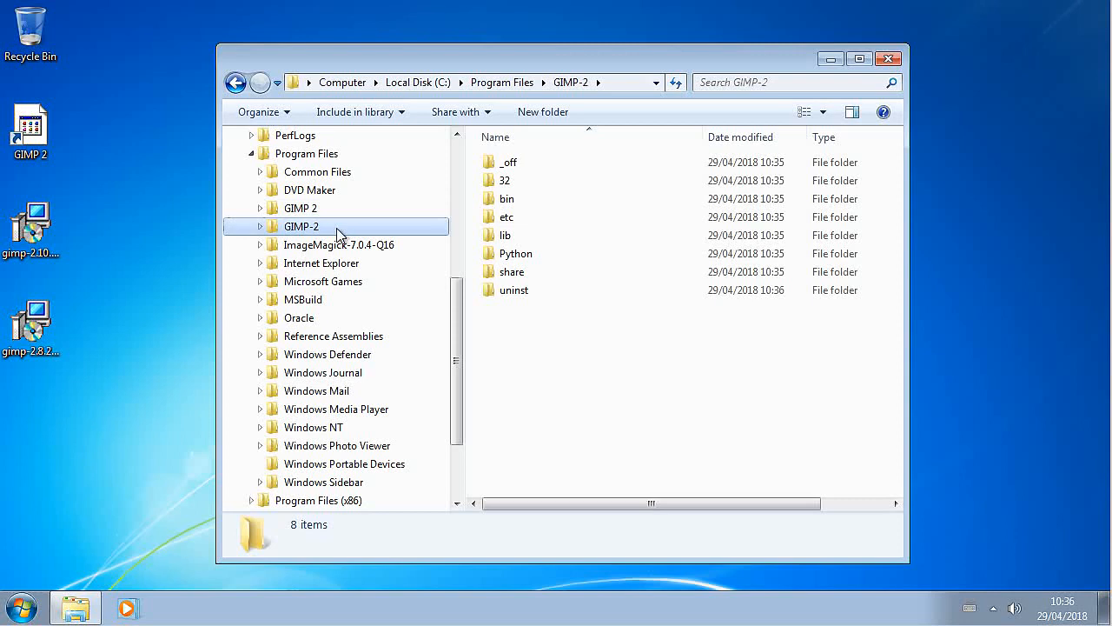
{"action": "double_click", "coordinate": [525, 209]}
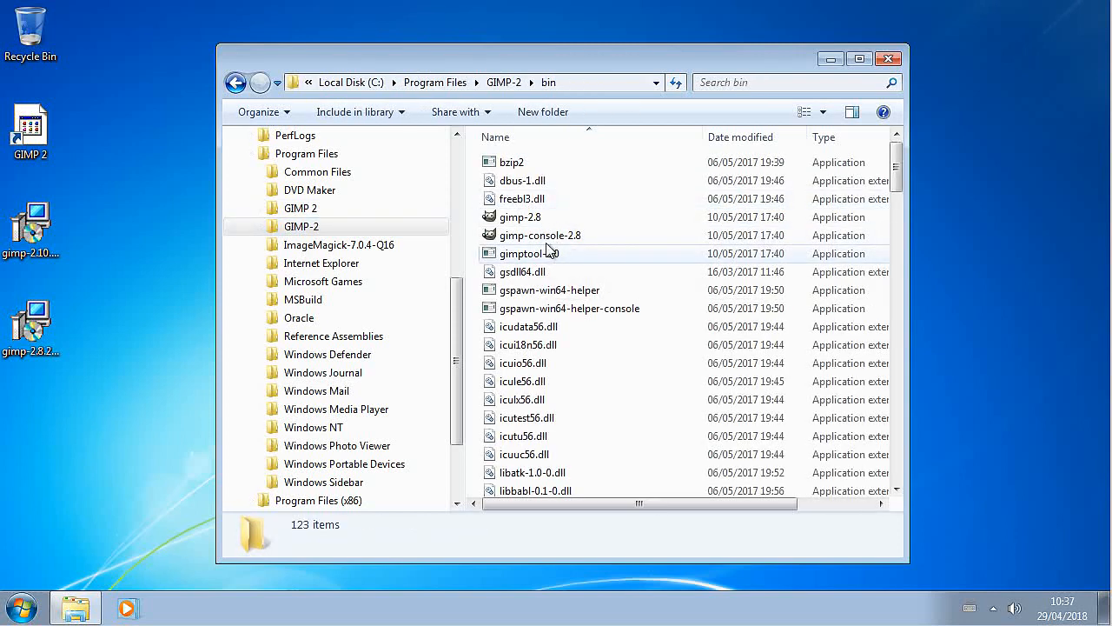
{"action": "left_click", "coordinate": [525, 218]}
{"action": "right_click", "coordinate": [538, 221]}
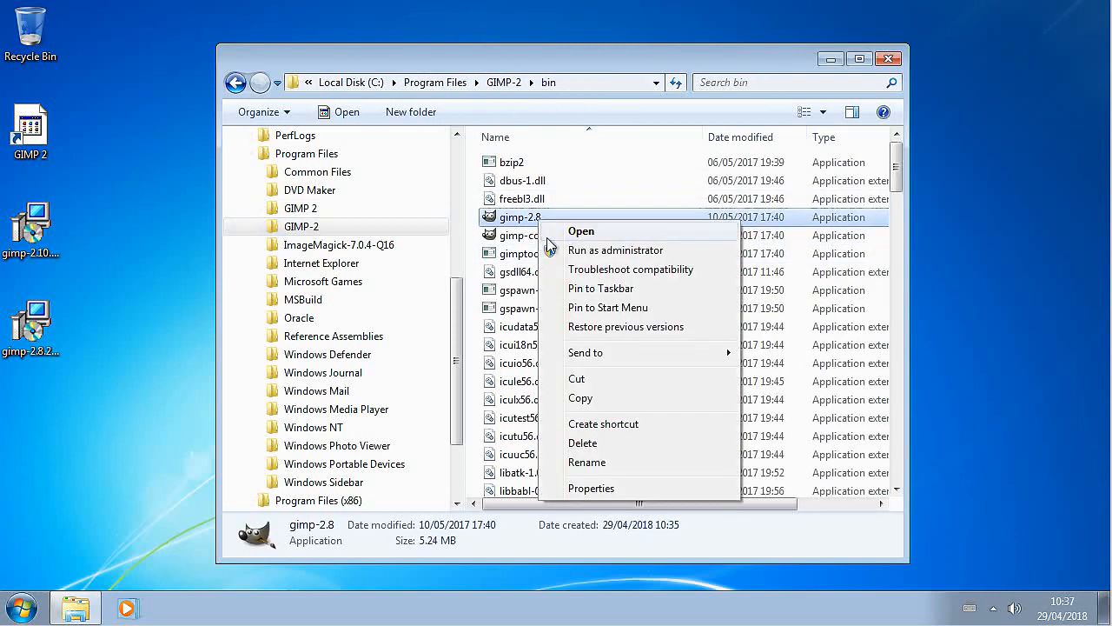
{"action": "mouse_move", "coordinate": [589, 357]}
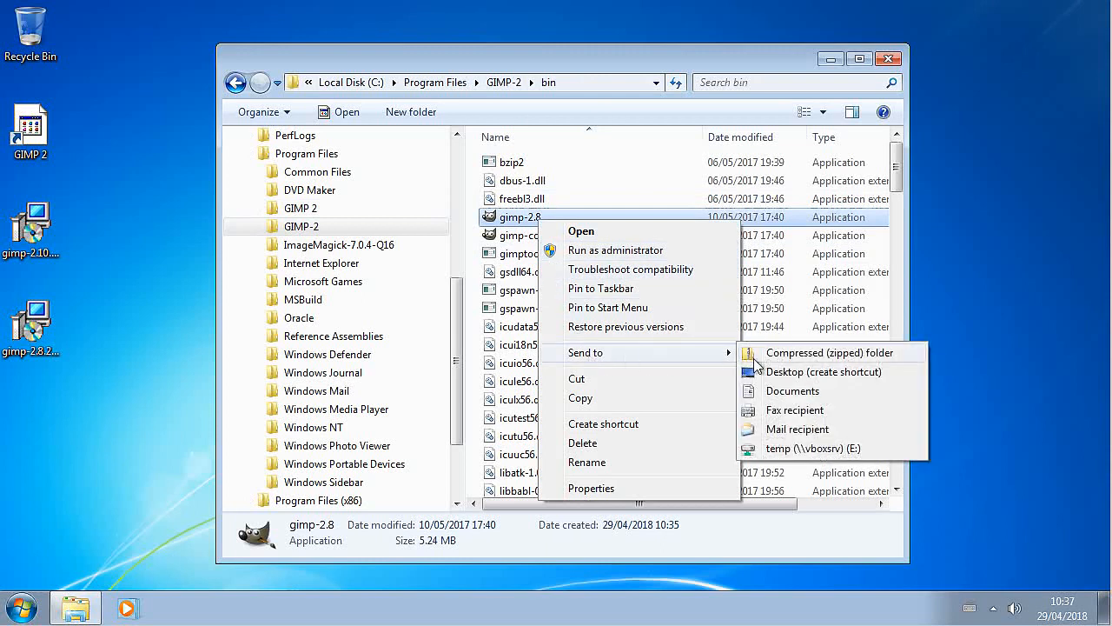
{"action": "left_click", "coordinate": [795, 372]}
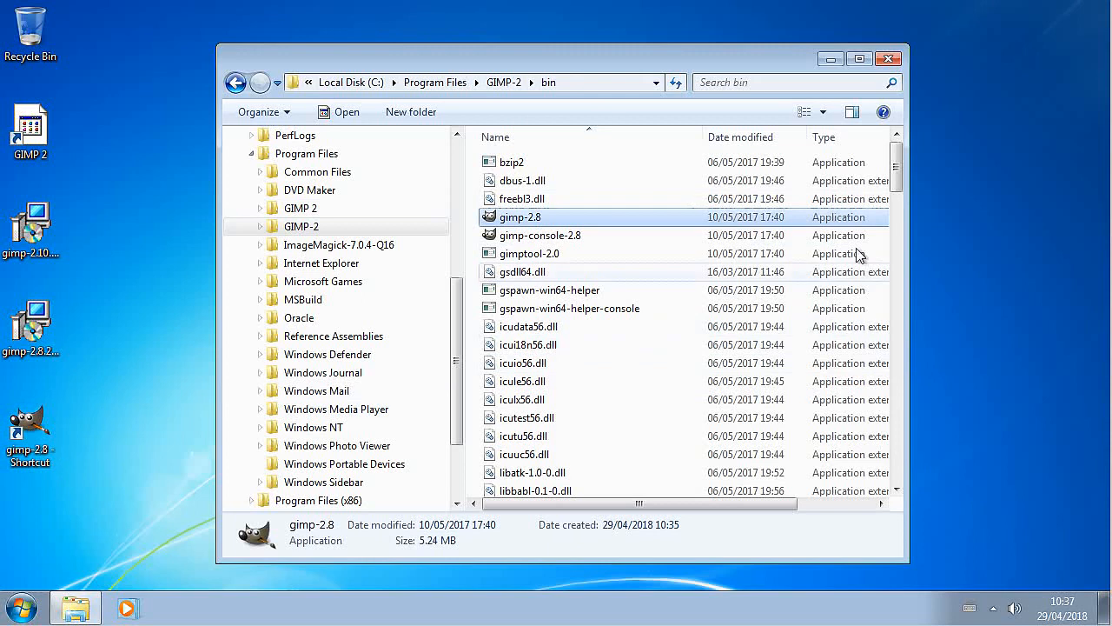
{"action": "left_click", "coordinate": [887, 59]}
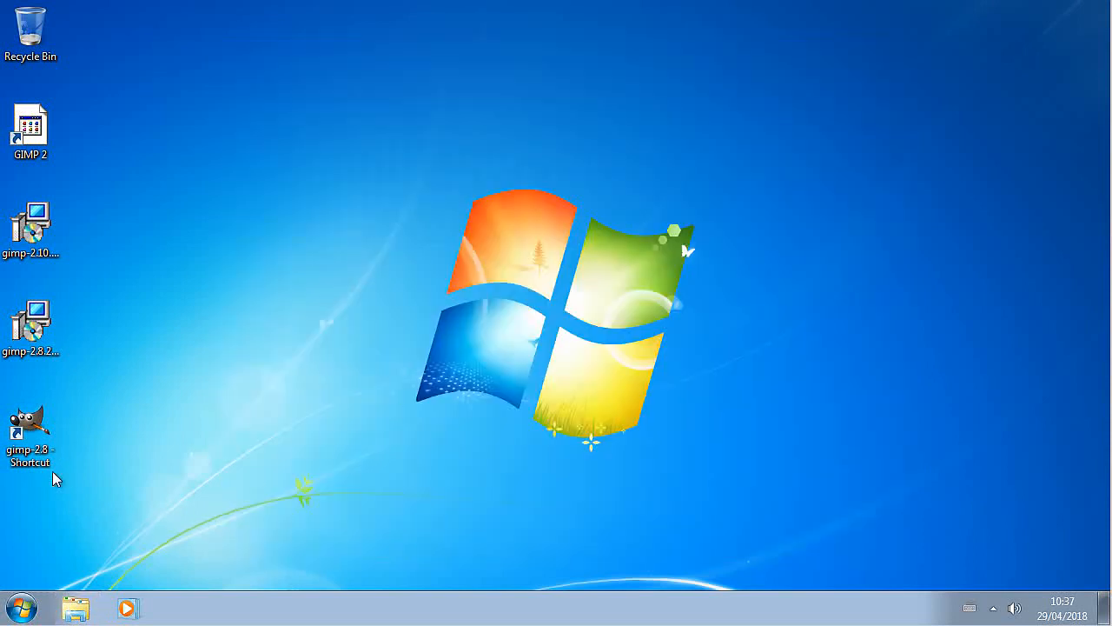
Launch GIMP from the gimp-2.8 desktop shortcut, check its version in the About dialog, and close the program.
{"action": "right_click", "coordinate": [34, 426]}
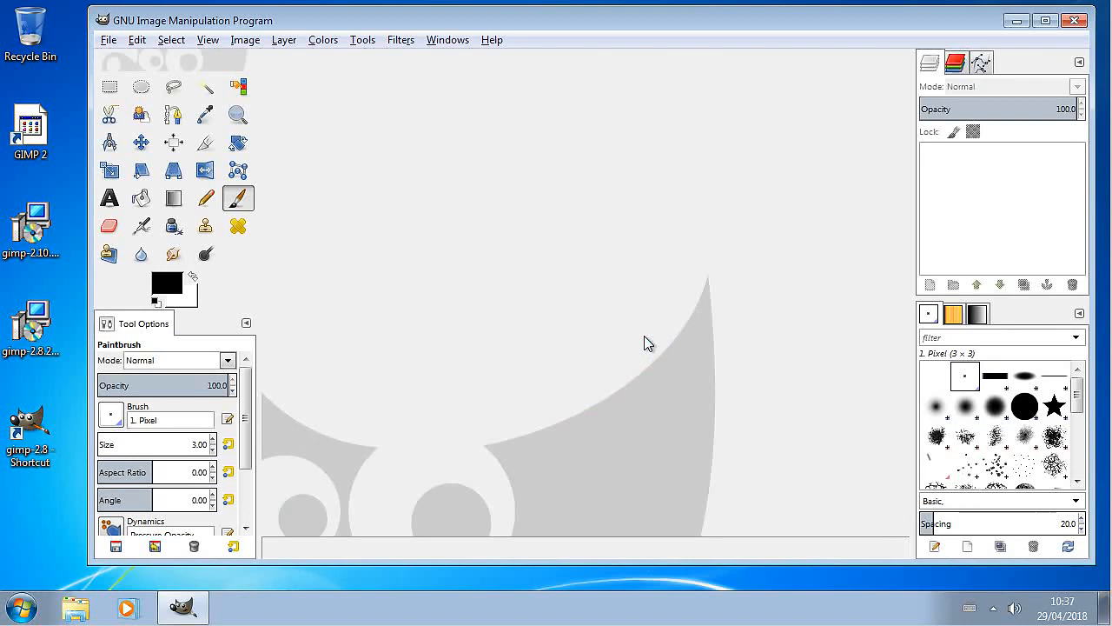
{"action": "left_click", "coordinate": [491, 41]}
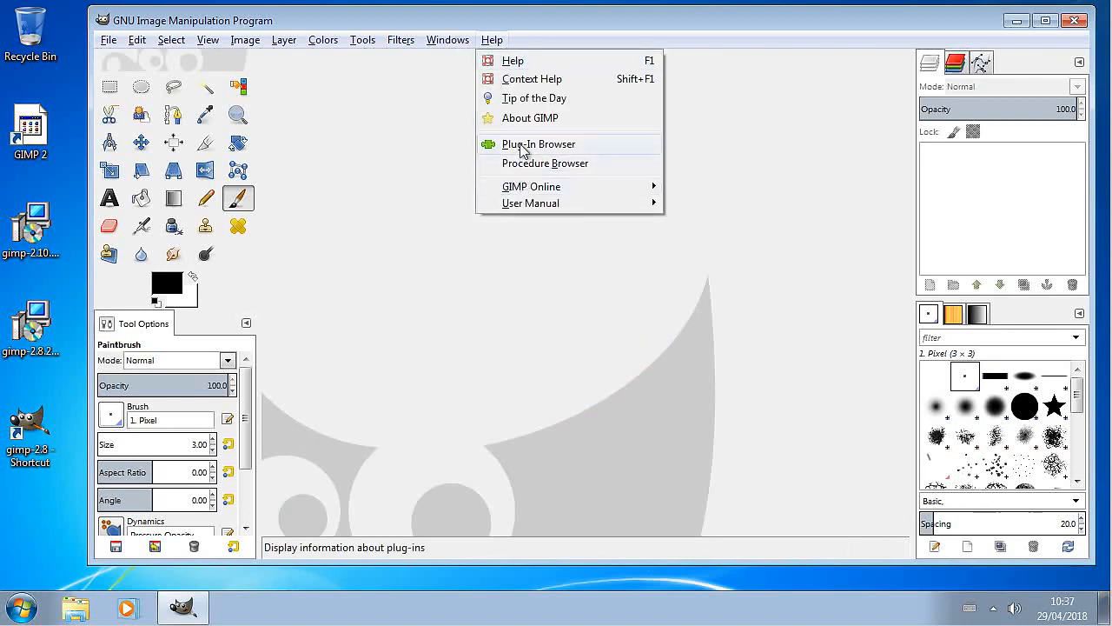
{"action": "left_click", "coordinate": [526, 119]}
{"action": "left_click", "coordinate": [666, 168]}
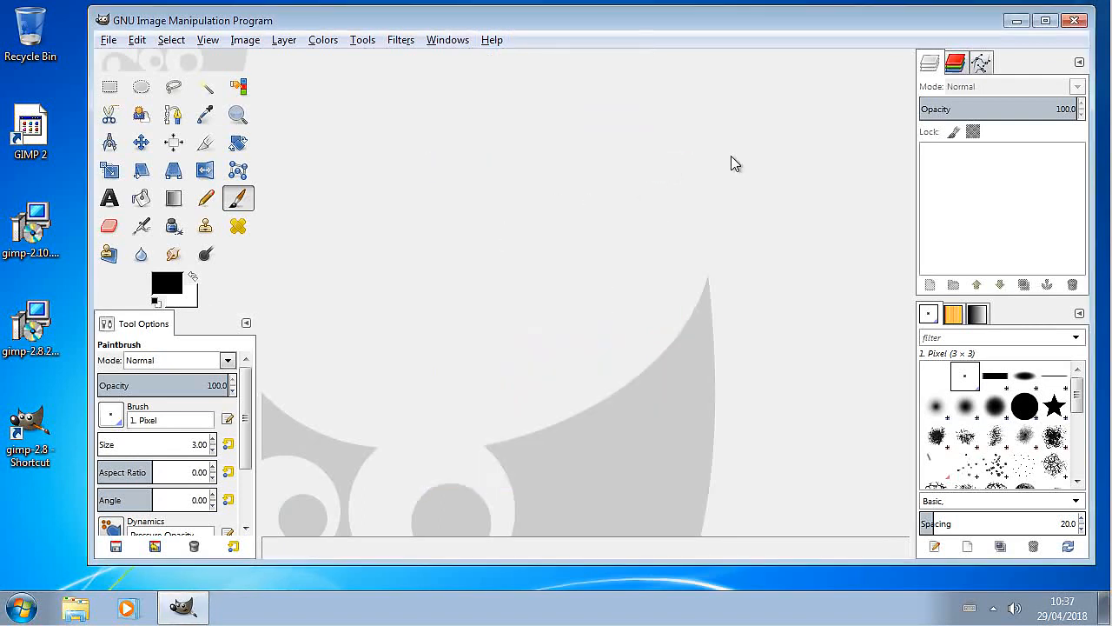
{"action": "left_click", "coordinate": [1067, 24]}
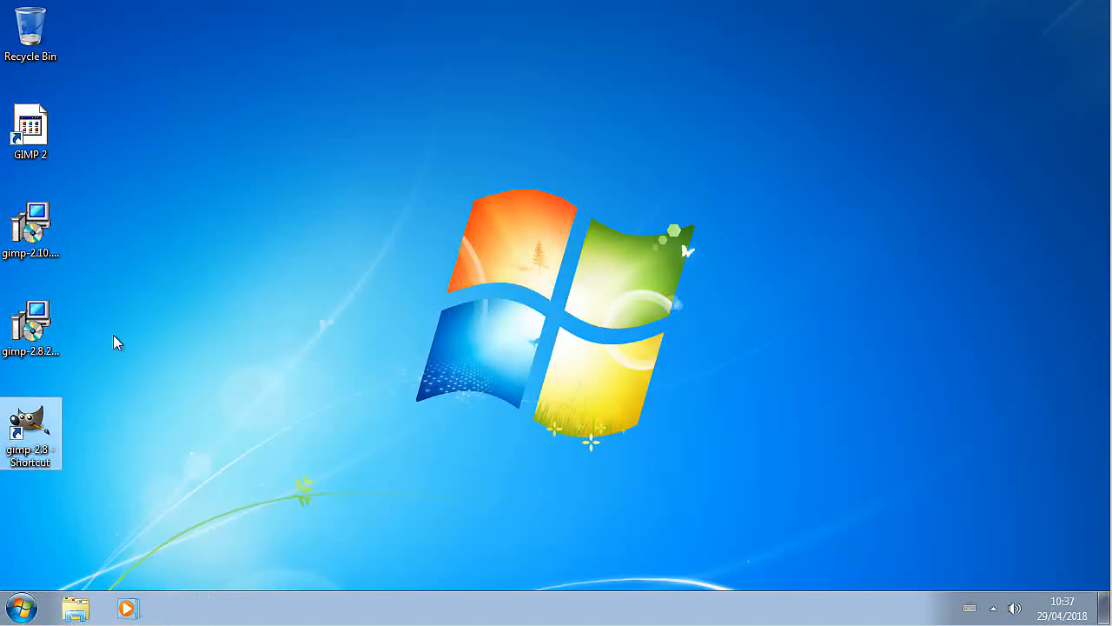
Test the GIMP 2 desktop shortcut by opening GIMP 2.10 and closing it once it has loaded.
{"action": "right_click", "coordinate": [42, 140]}
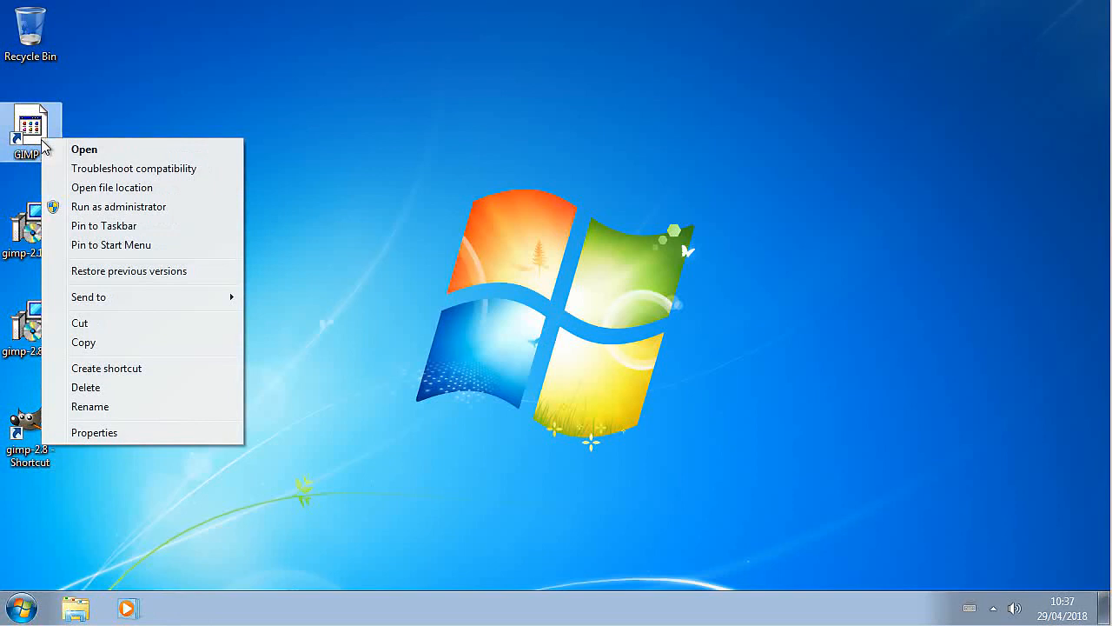
{"action": "left_click", "coordinate": [98, 150]}
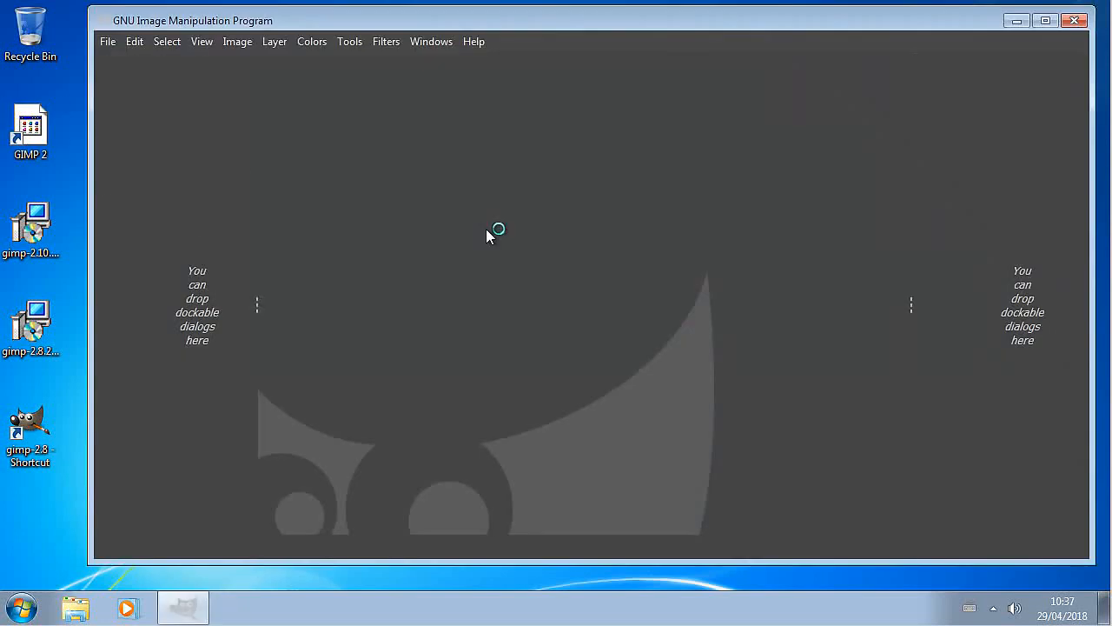
{"action": "left_click", "coordinate": [1077, 22]}
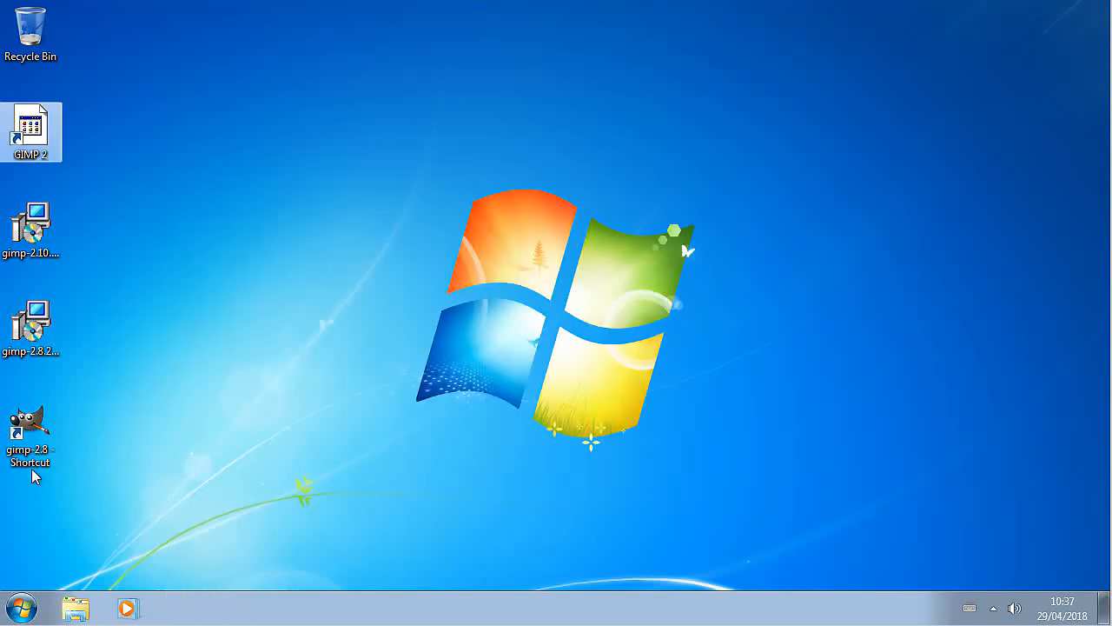
Reopen GIMP 2.8 from its desktop shortcut and bring the Brushes folder settings in Preferences into full view.
{"action": "right_click", "coordinate": [34, 440]}
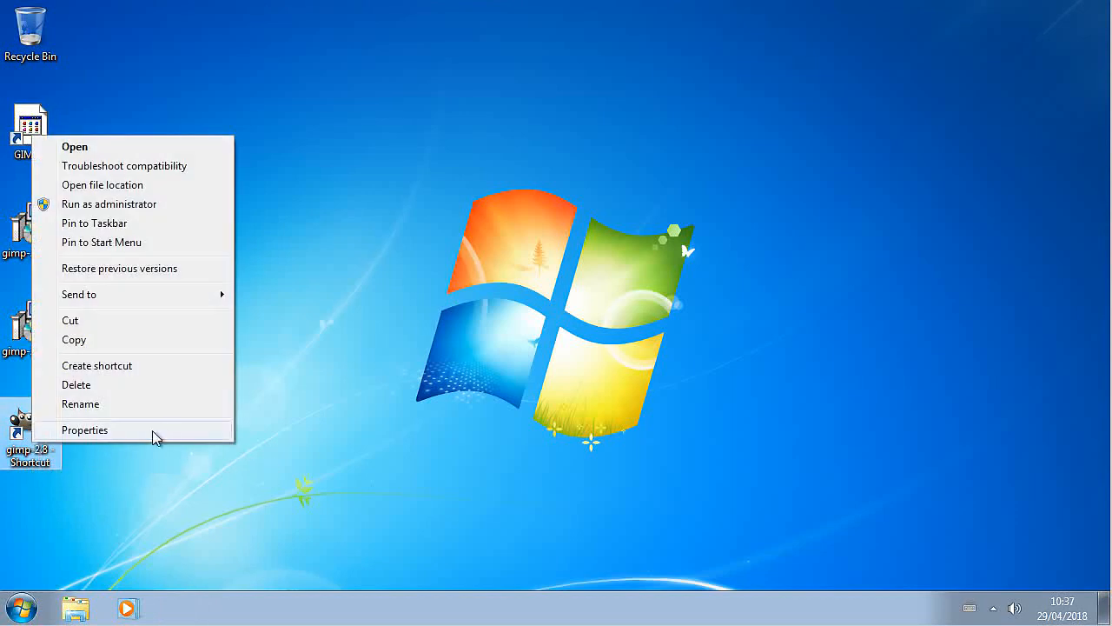
{"action": "left_click", "coordinate": [161, 148]}
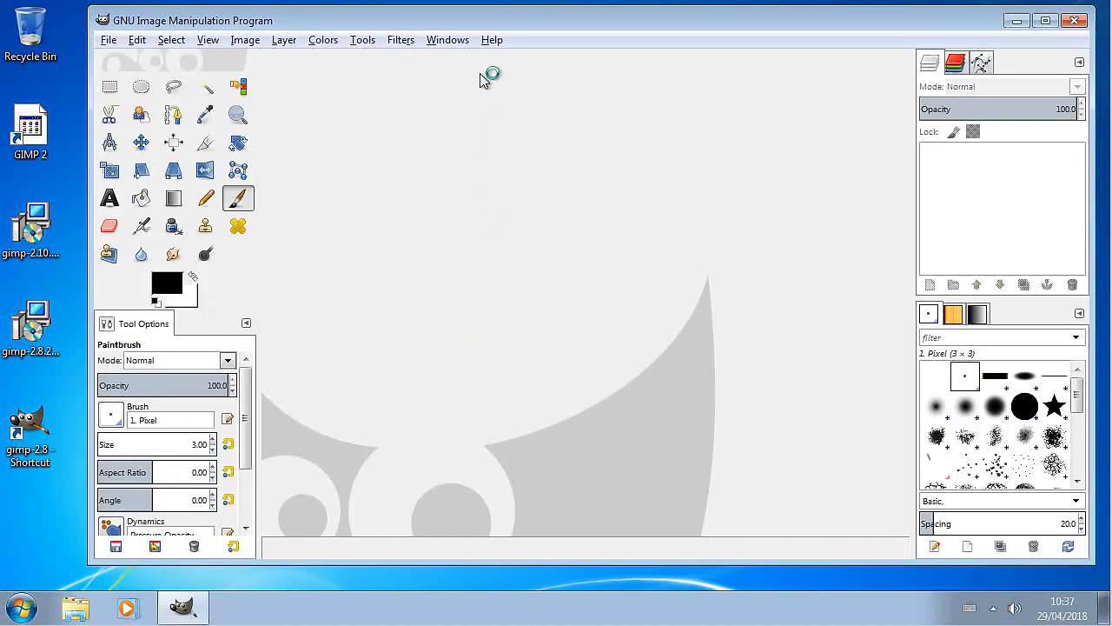
{"action": "left_click", "coordinate": [137, 40]}
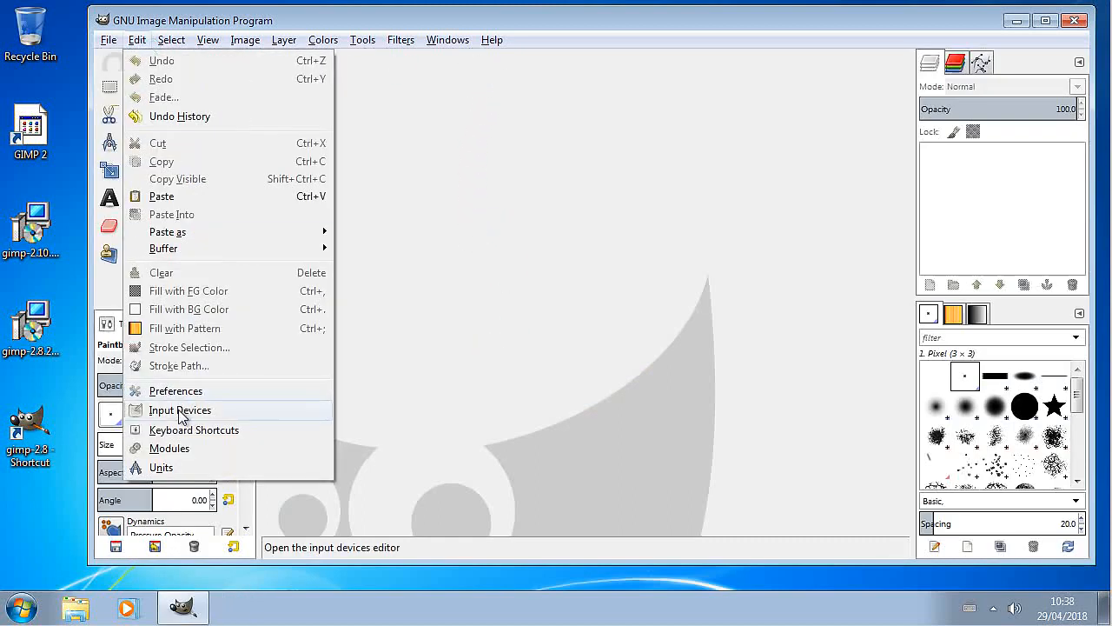
{"action": "left_click", "coordinate": [232, 390]}
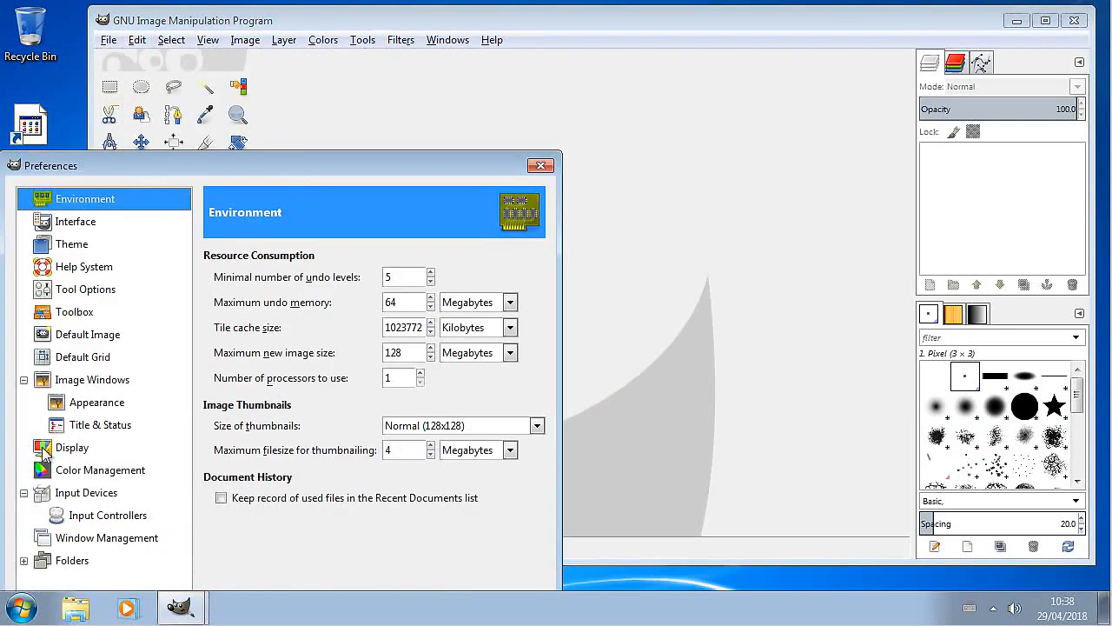
{"action": "left_click", "coordinate": [25, 562]}
{"action": "scroll", "coordinate": [87, 521], "scroll_direction": "down", "scroll_amount": 3}
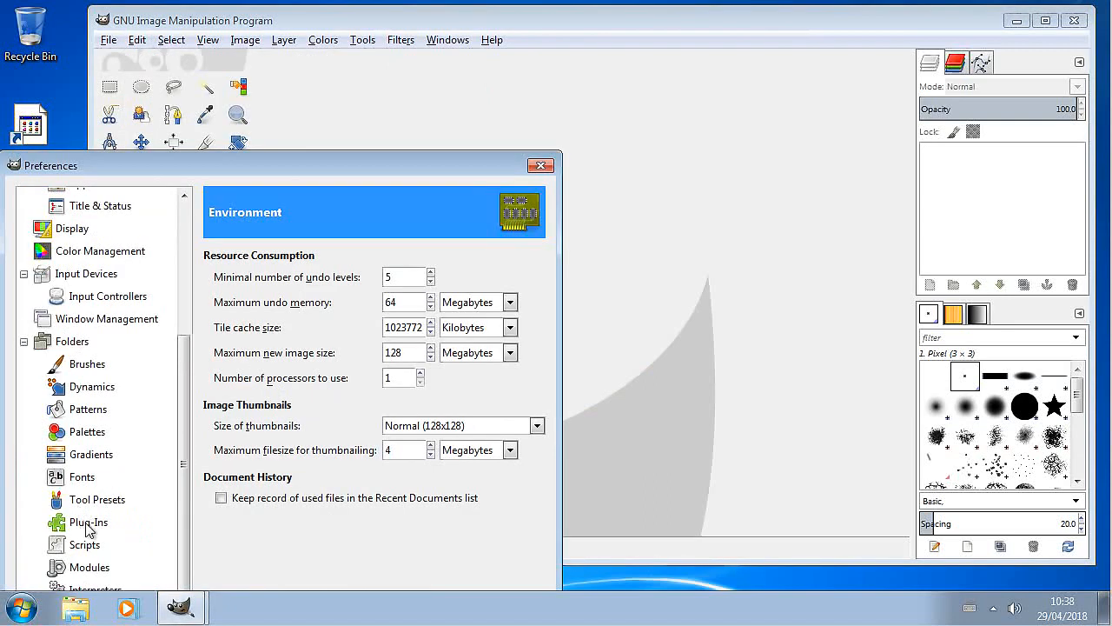
{"action": "left_click", "coordinate": [91, 364]}
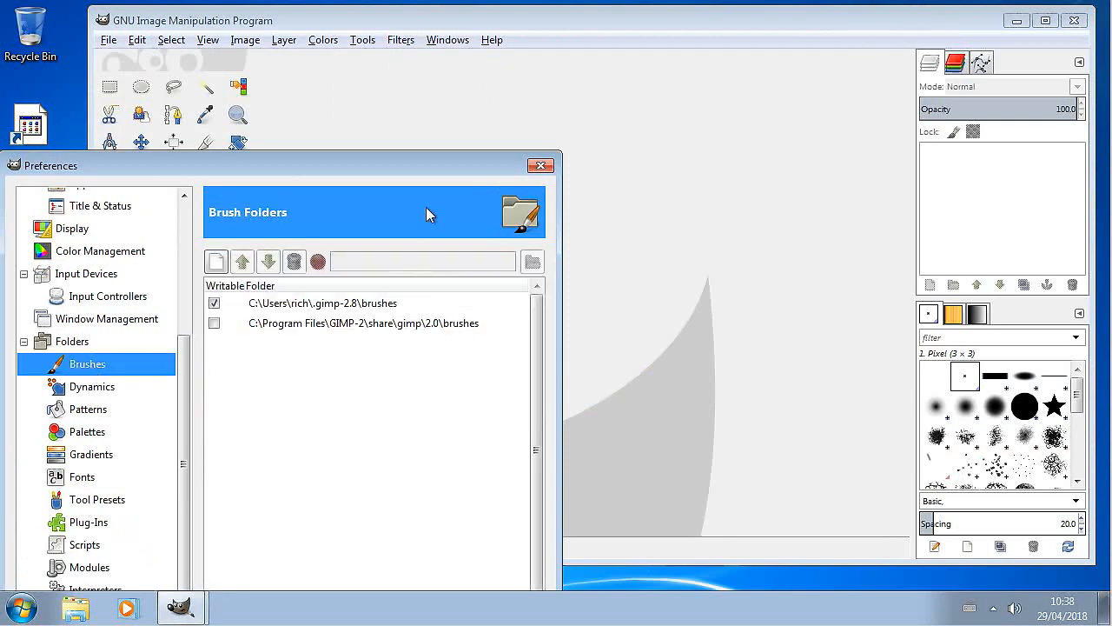
{"action": "left_click_drag", "start_coordinate": [428, 167], "coordinate": [578, 119]}
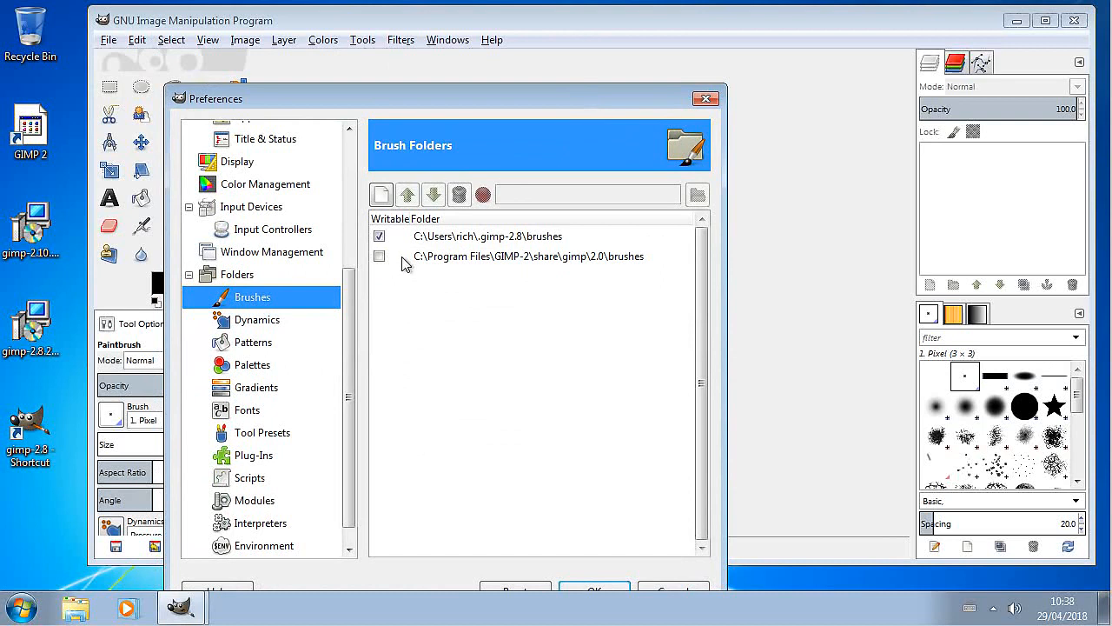
Examine the program folder path listed for brushes, and close Preferences and GIMP 2.8.
{"action": "mouse_move", "coordinate": [425, 278]}
{"action": "left_mouse_down"}
{"action": "mouse_move", "coordinate": [593, 282]}
{"action": "mouse_move", "coordinate": [642, 263]}
{"action": "mouse_move", "coordinate": [594, 242]}
{"action": "mouse_move", "coordinate": [446, 236]}
{"action": "mouse_move", "coordinate": [415, 245]}
{"action": "mouse_move", "coordinate": [403, 268]}
{"action": "mouse_move", "coordinate": [534, 265]}
{"action": "mouse_move", "coordinate": [529, 251]}
{"action": "mouse_move", "coordinate": [493, 245]}
{"action": "mouse_move", "coordinate": [508, 280]}
{"action": "left_mouse_up"}
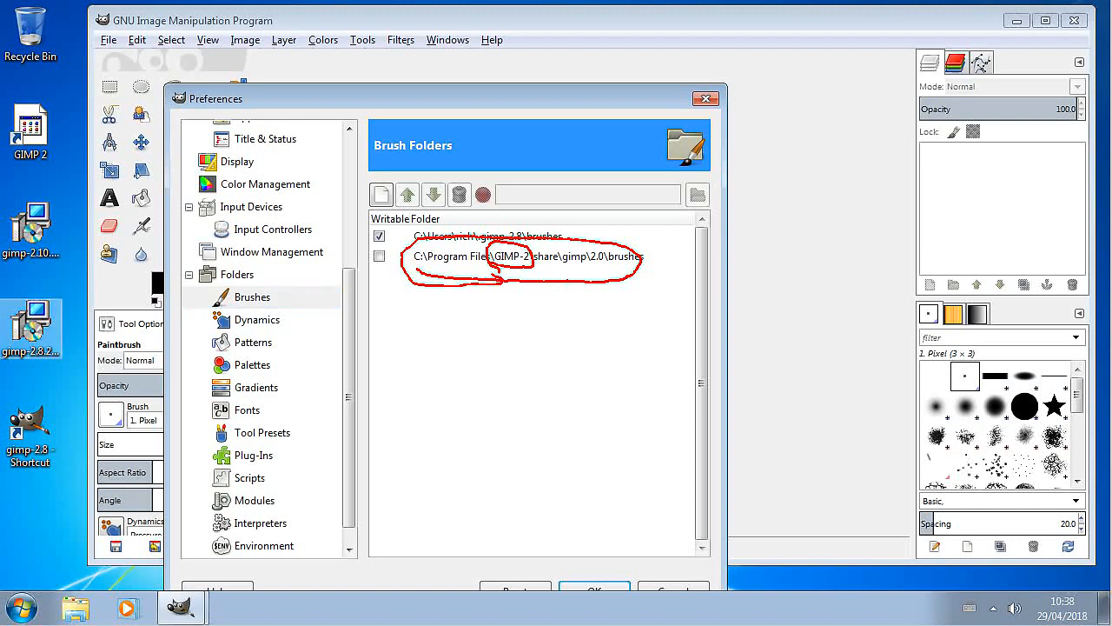
{"action": "key", "text": "Escape"}
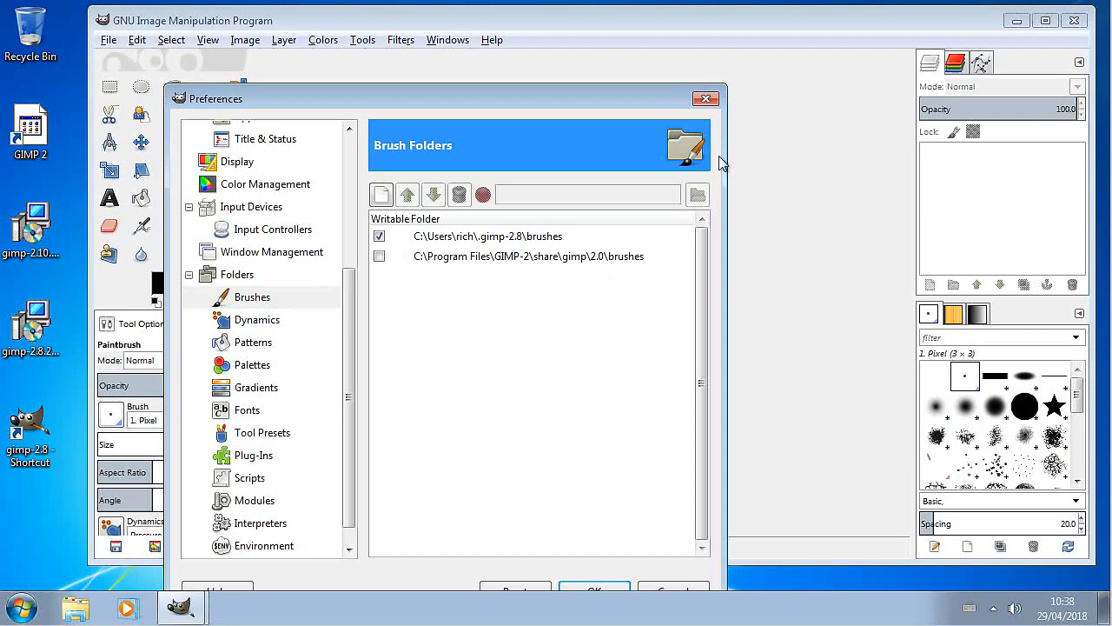
{"action": "left_click", "coordinate": [706, 98]}
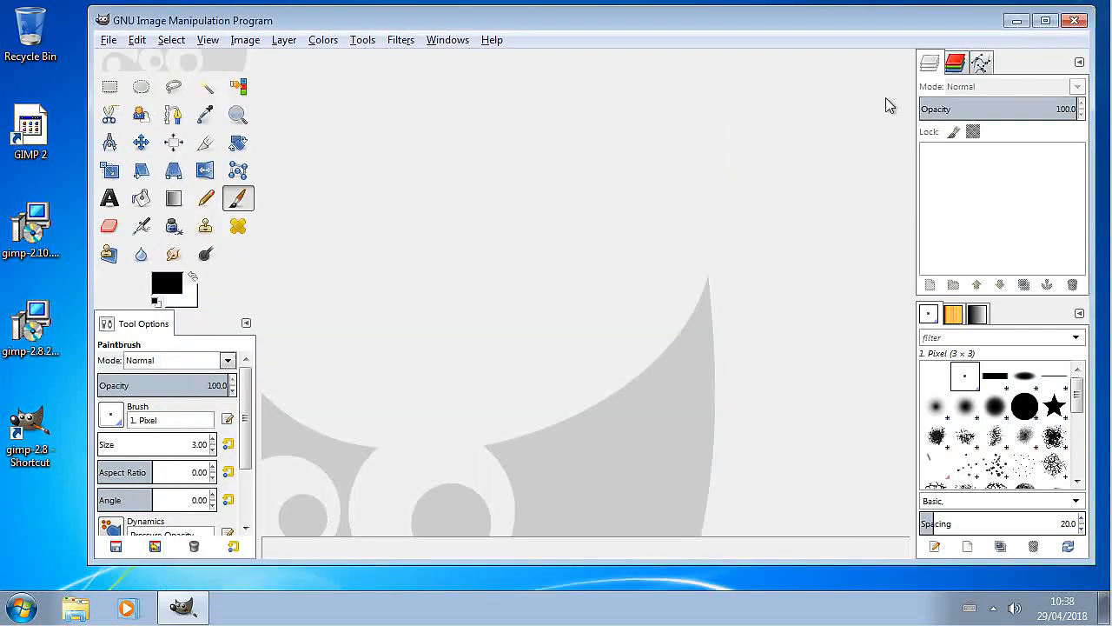
{"action": "left_click", "coordinate": [1074, 21]}
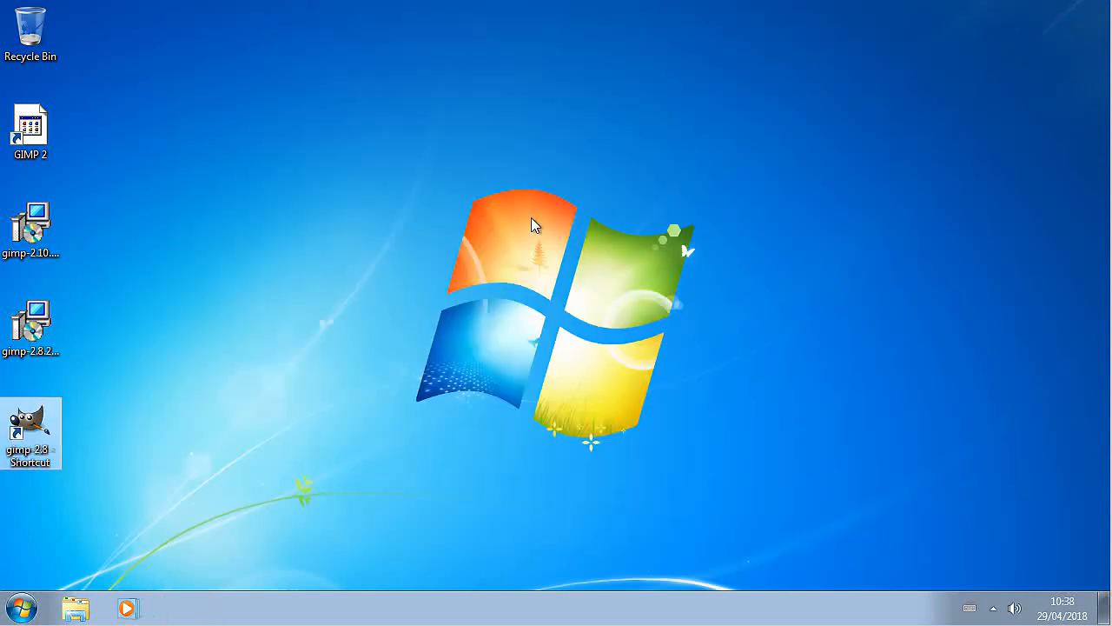
Change the GIMP 2 desktop shortcut's icon to the second icon in gimp-2.10.exe and save the shortcut properties.
{"action": "right_click", "coordinate": [29, 124]}
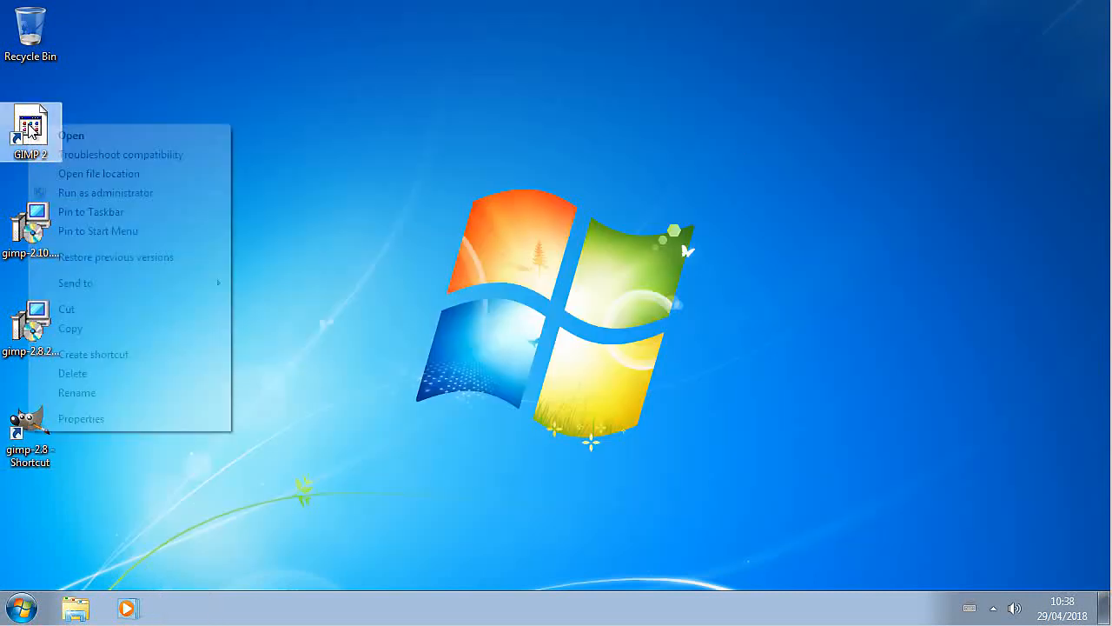
{"action": "left_click", "coordinate": [80, 419]}
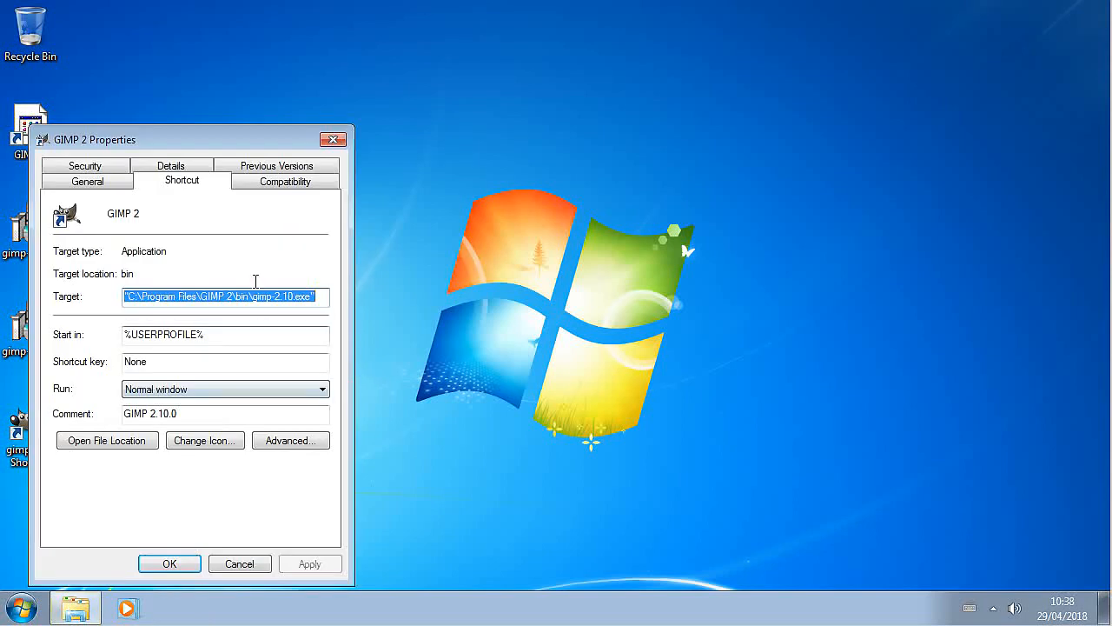
{"action": "left_click_drag", "start_coordinate": [260, 141], "coordinate": [461, 103]}
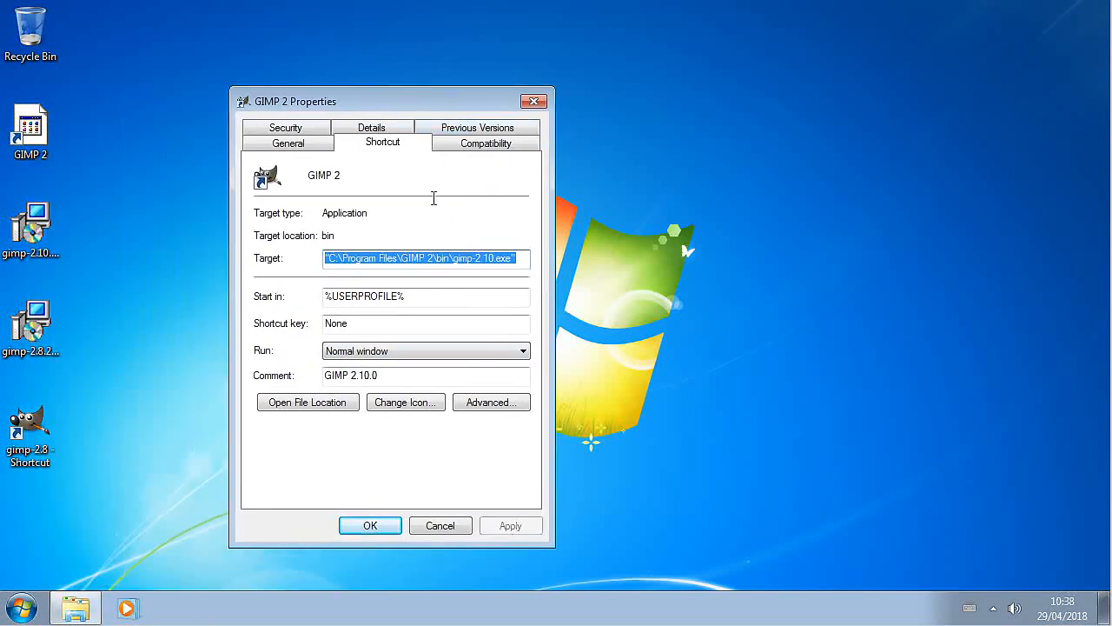
{"action": "left_click", "coordinate": [412, 404]}
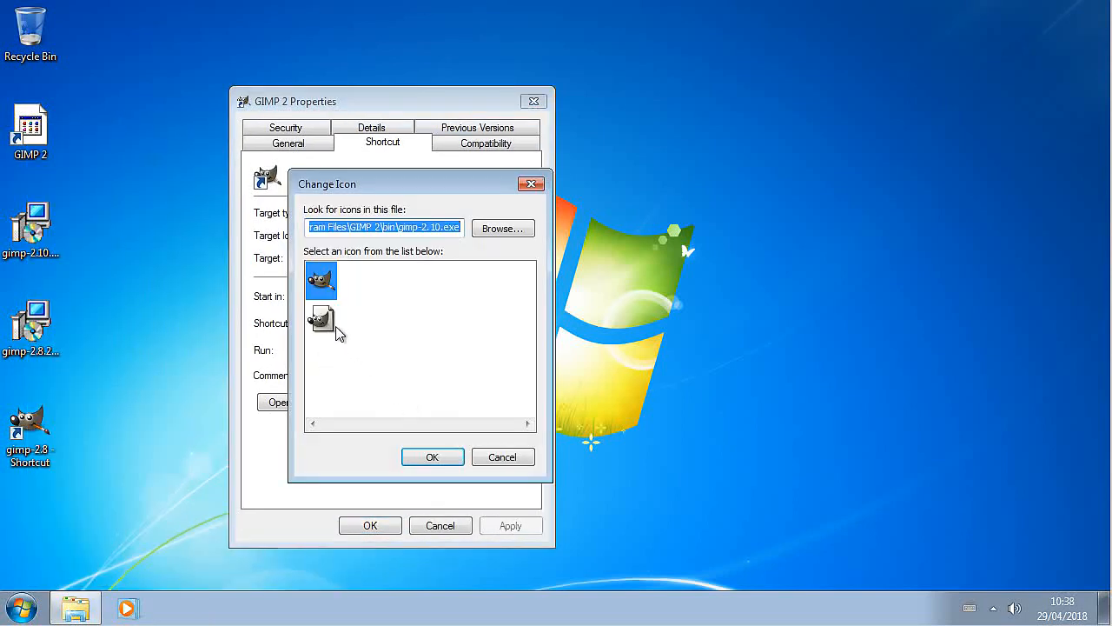
{"action": "left_click", "coordinate": [322, 320]}
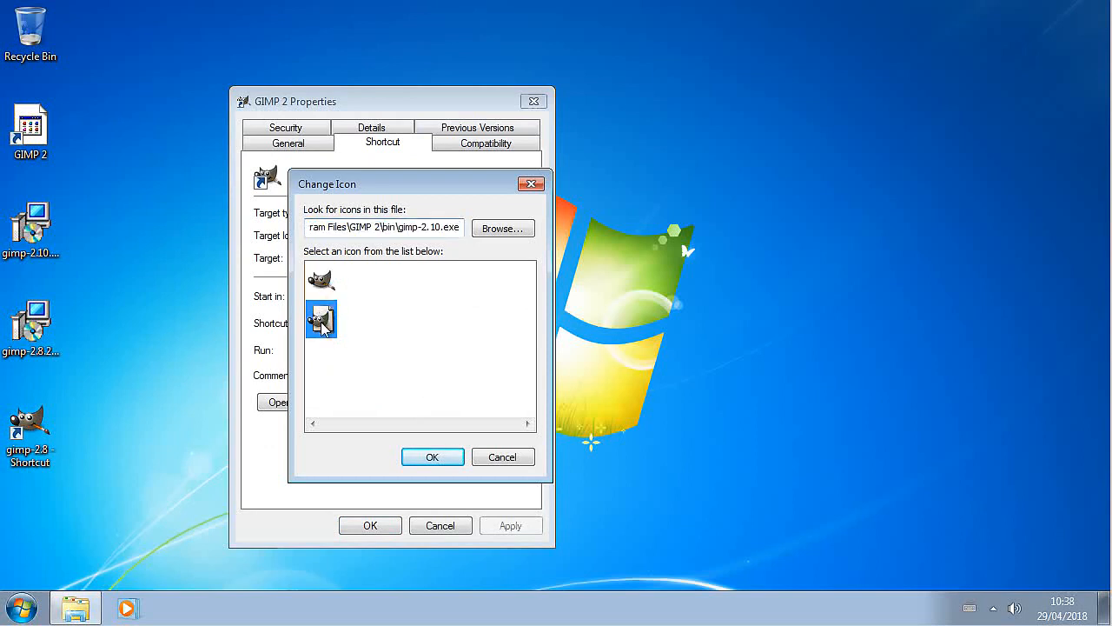
{"action": "left_click", "coordinate": [402, 462]}
{"action": "left_click", "coordinate": [490, 528]}
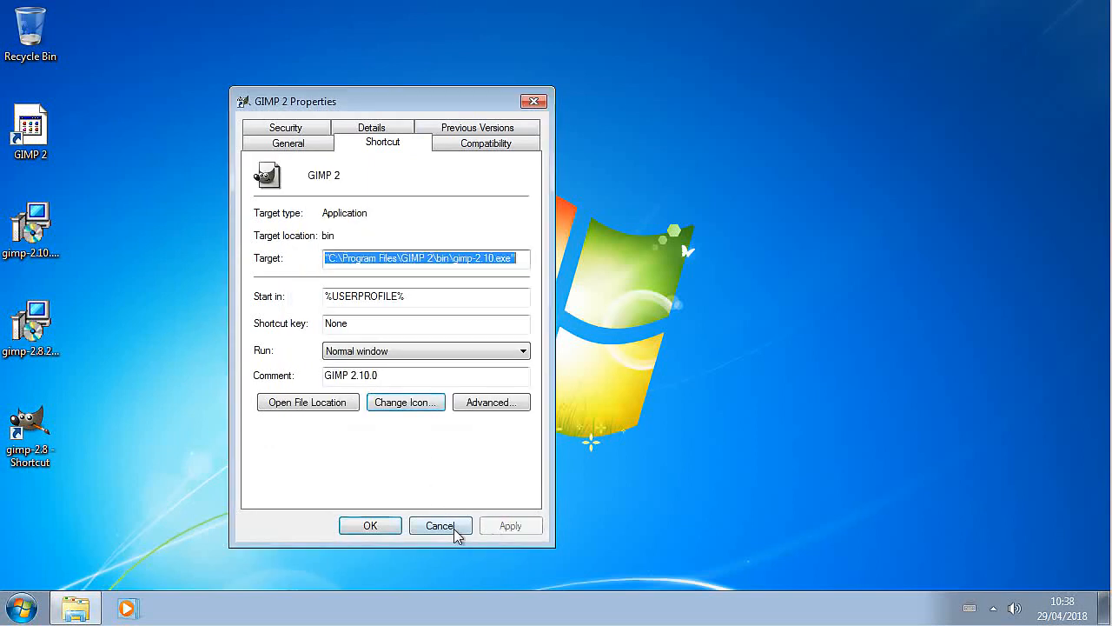
{"action": "left_click", "coordinate": [388, 526]}
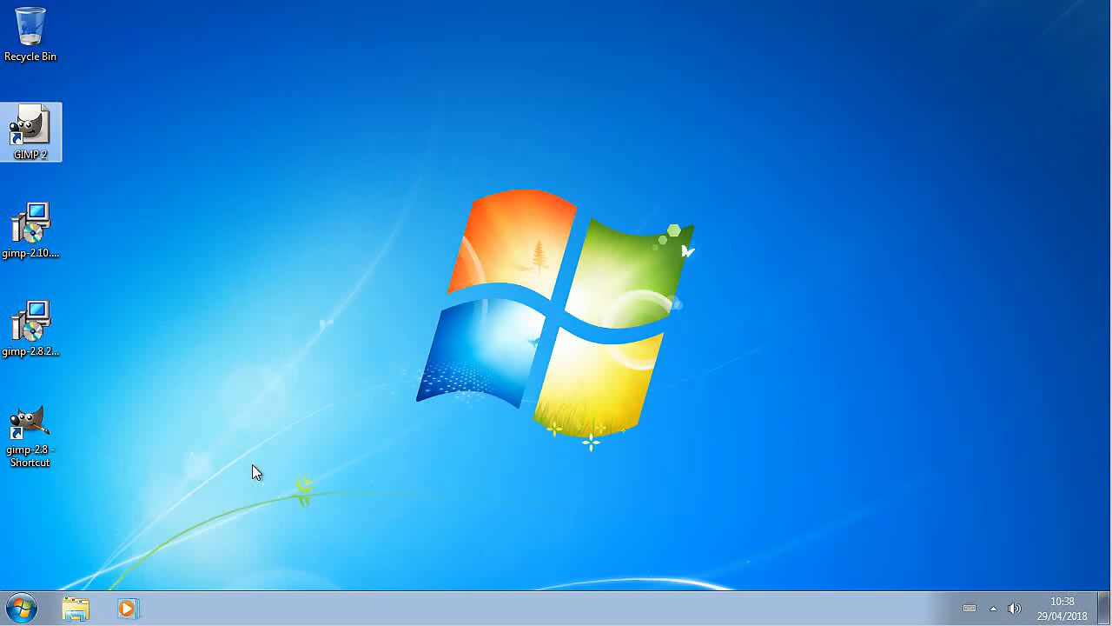